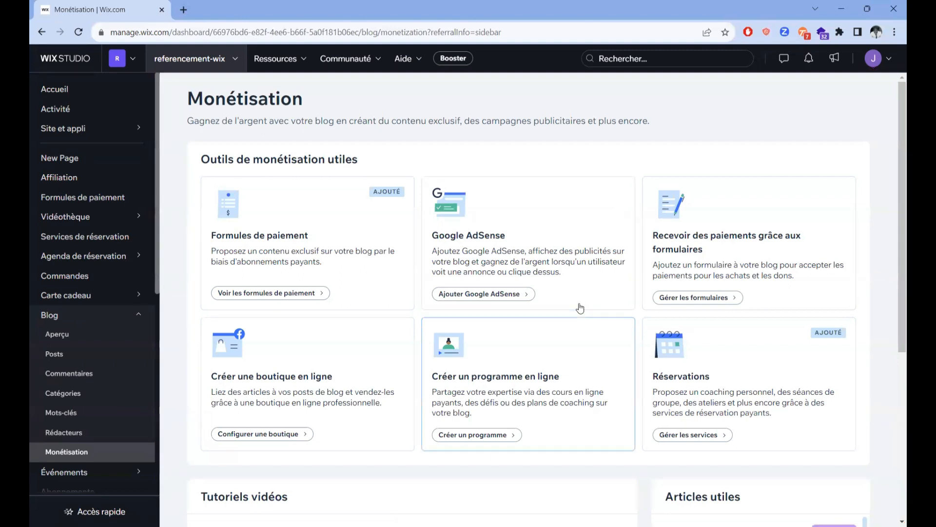
Review the Google AdSense app's details and preview slides among the monetization tools, and close them without adding the app.
left_click(518, 311)
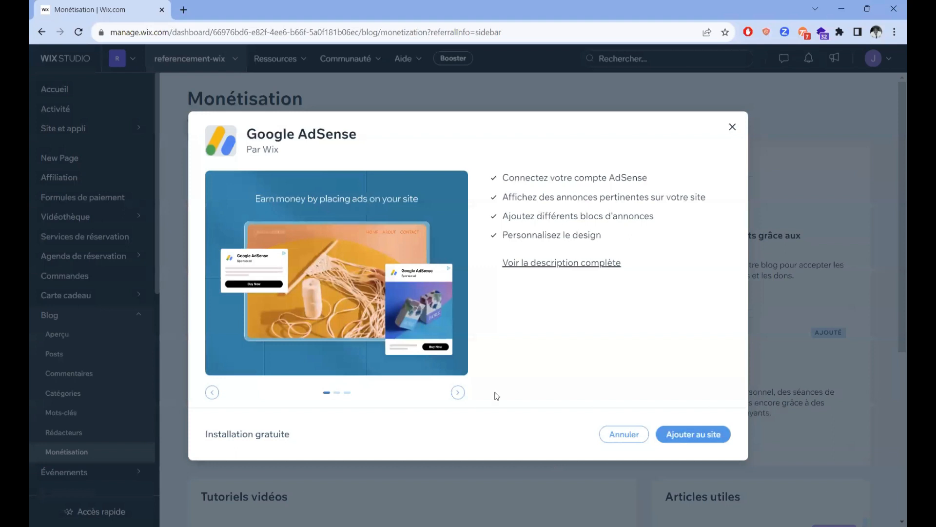
left_click(458, 393)
left_click(458, 396)
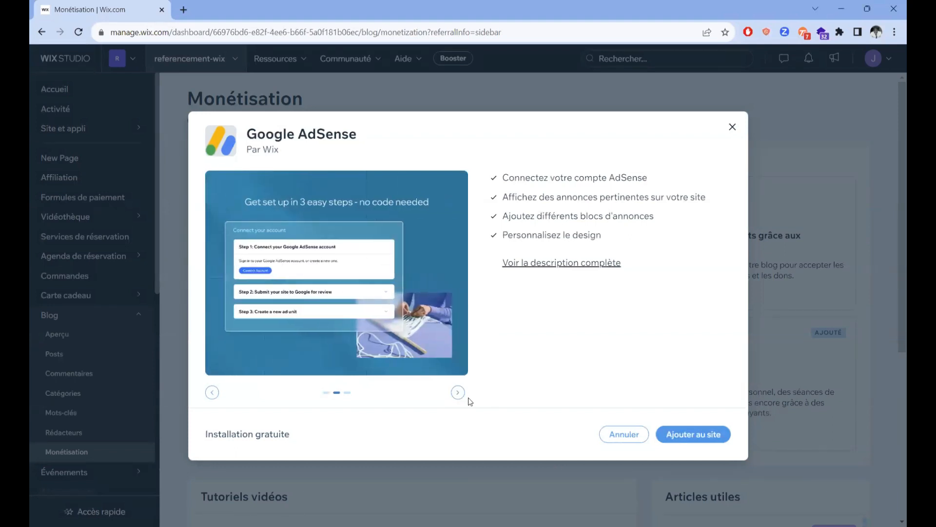
left_click(464, 393)
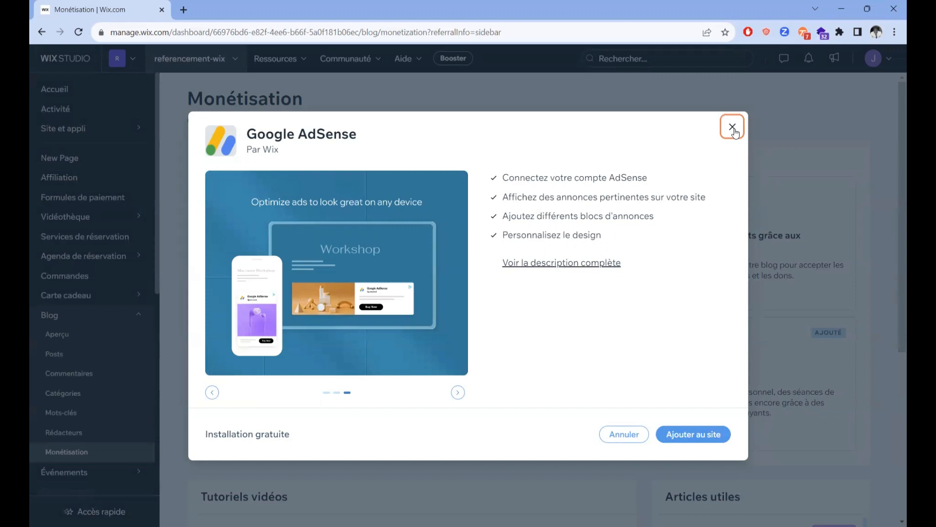
left_click(733, 128)
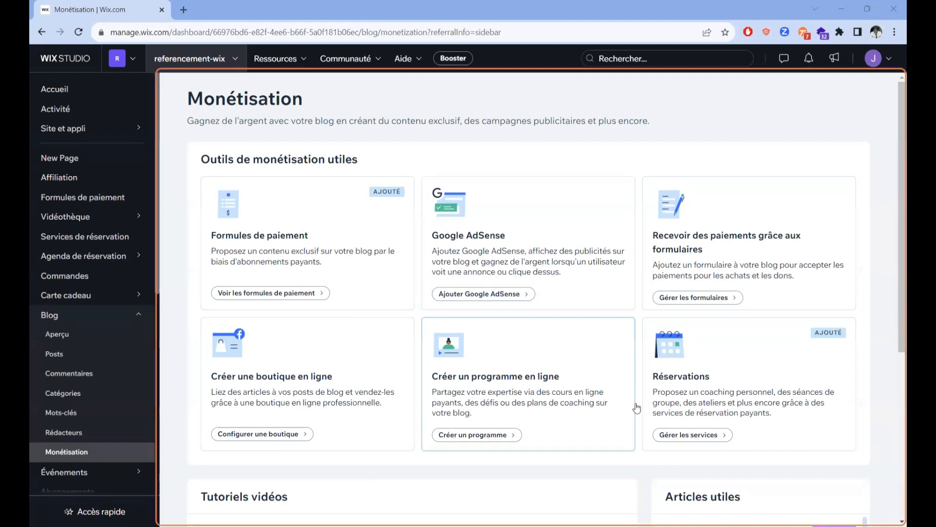
Open the published blog post "Comment Gérer les Taxes pour des Juridictions Particulières aux États-Unis avec Wix et Avalara" for editing.
scroll(605, 362, "down", 2)
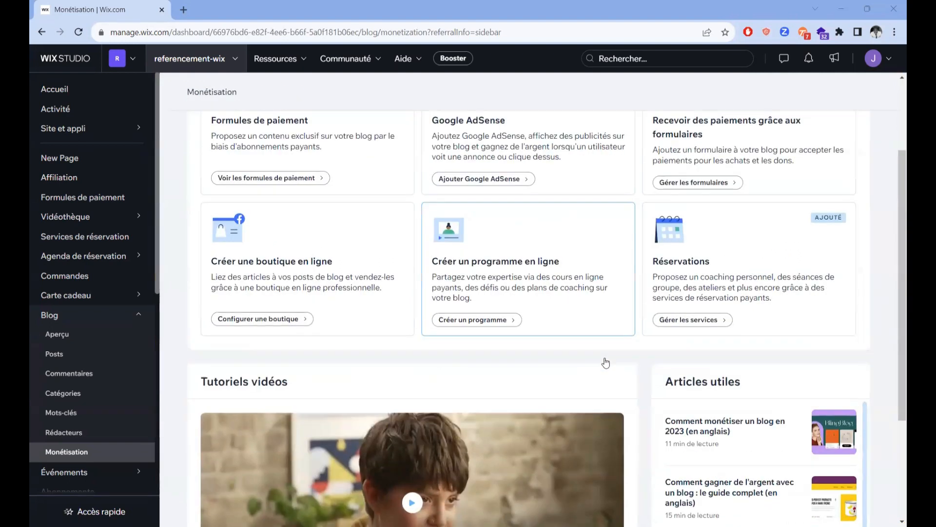
scroll(606, 362, "down", 3)
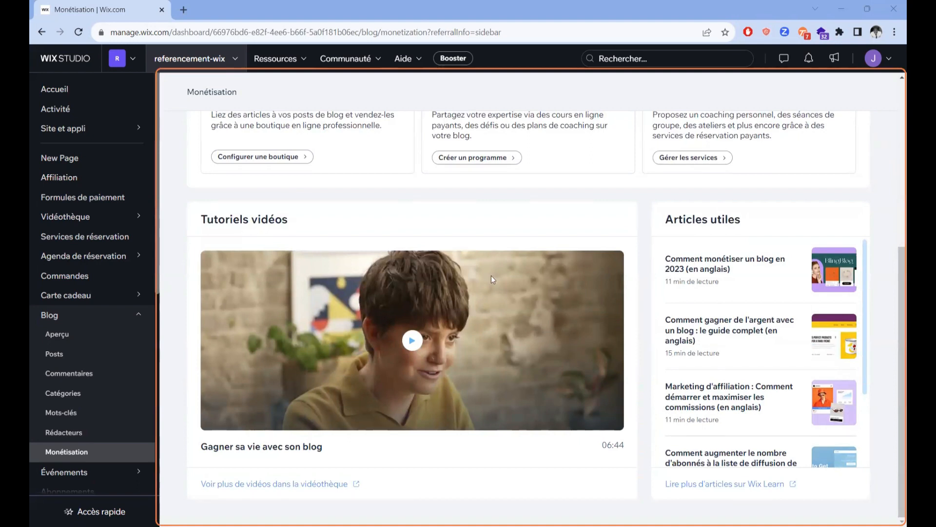
left_click(69, 356)
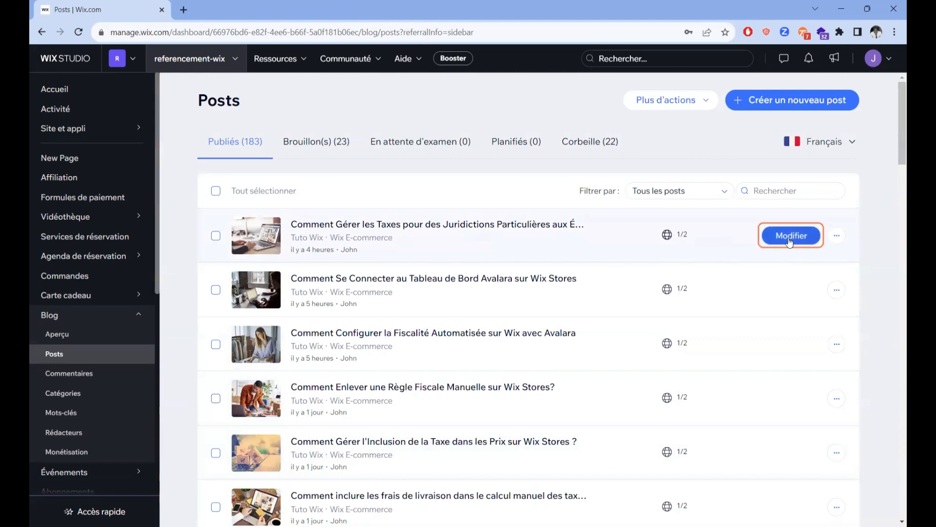
left_click(790, 236)
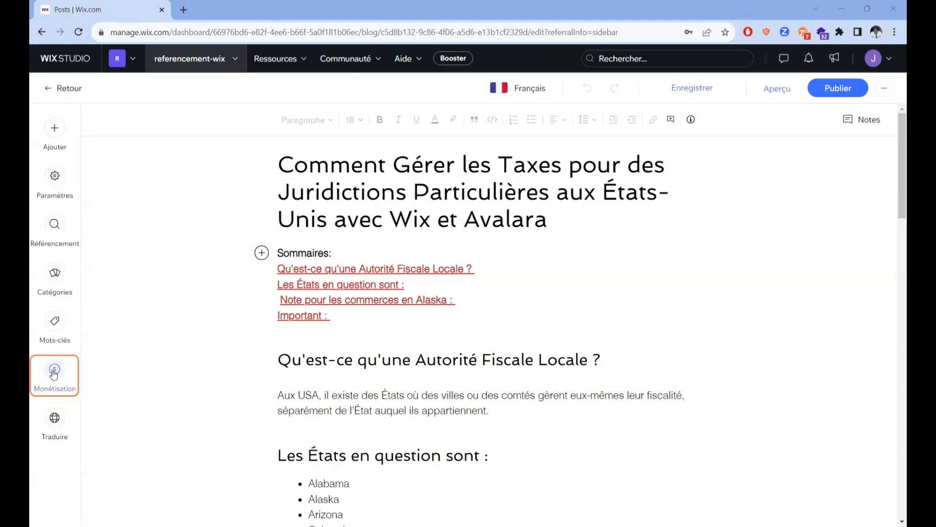
Review the subscription plans offered for the post and the elements that can be added, including AdSense, Article, Événement and Service.
left_click(54, 372)
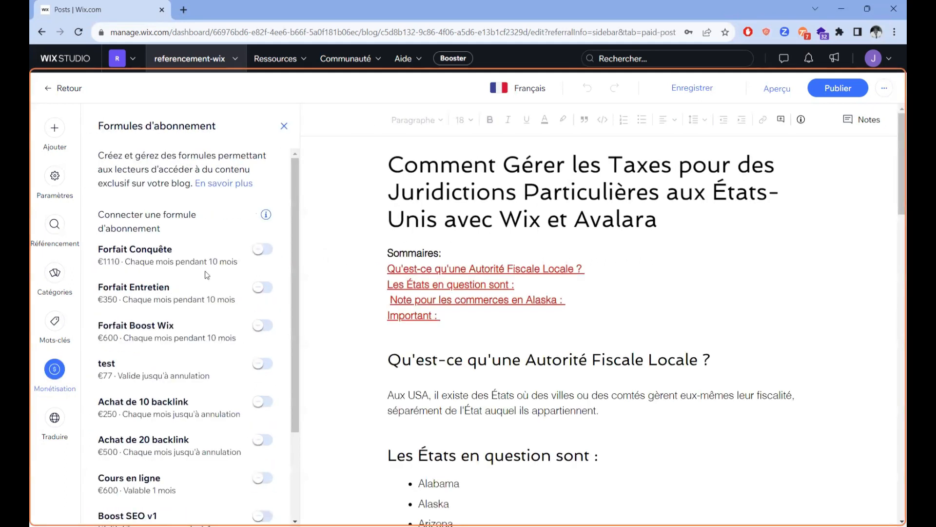
left_click(283, 130)
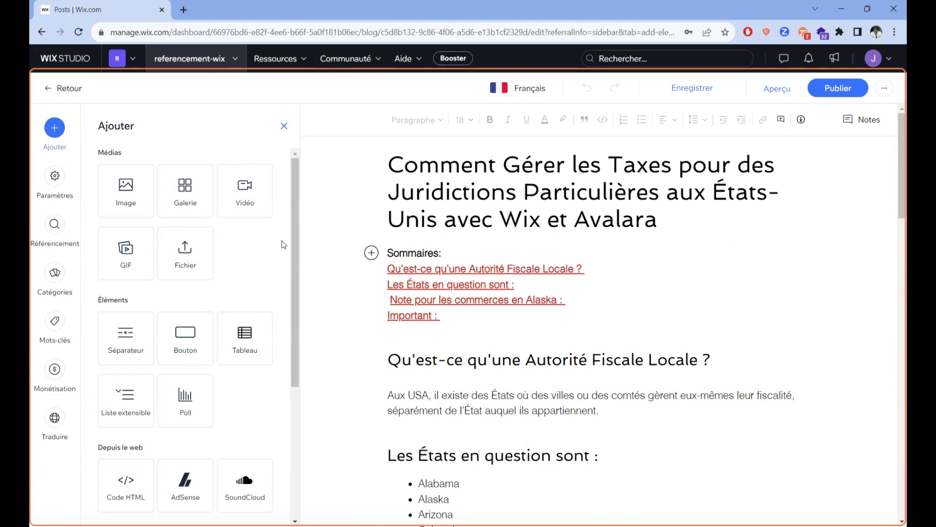
scroll(236, 317, "down", 4)
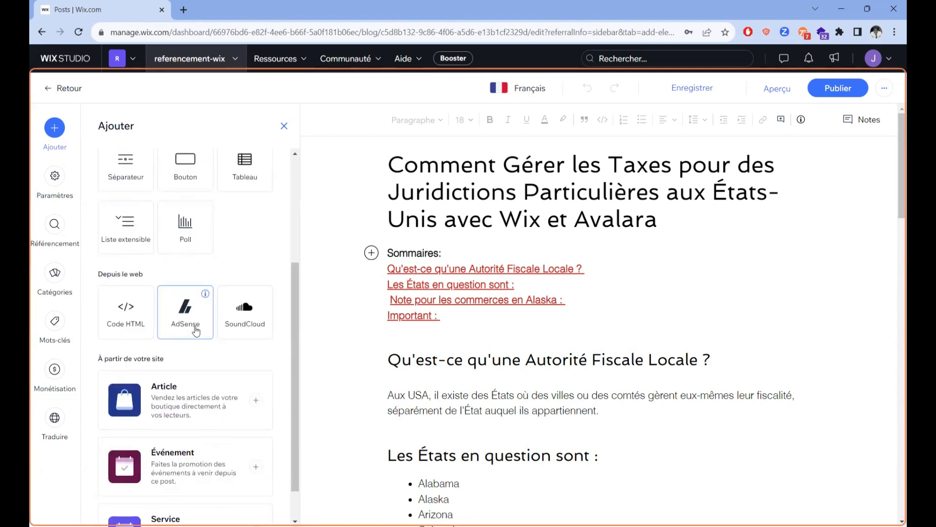
scroll(271, 338, "down", 1)
left_click(257, 358)
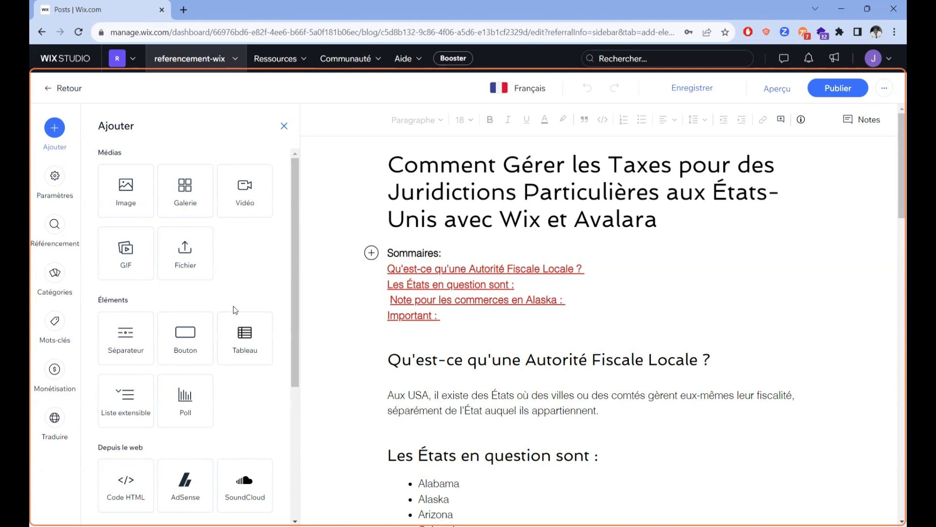
scroll(267, 336, "down", 5)
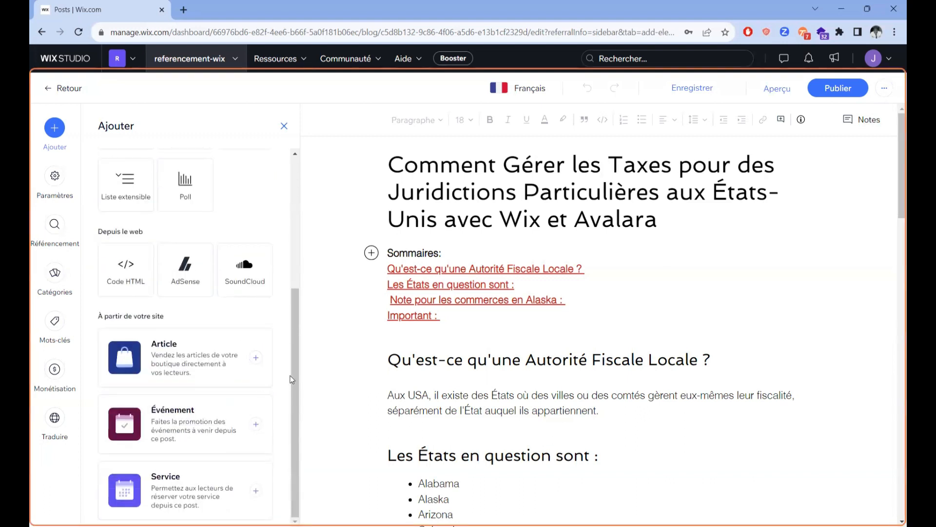
scroll(292, 379, "up", 3)
scroll(290, 362, "down", 2)
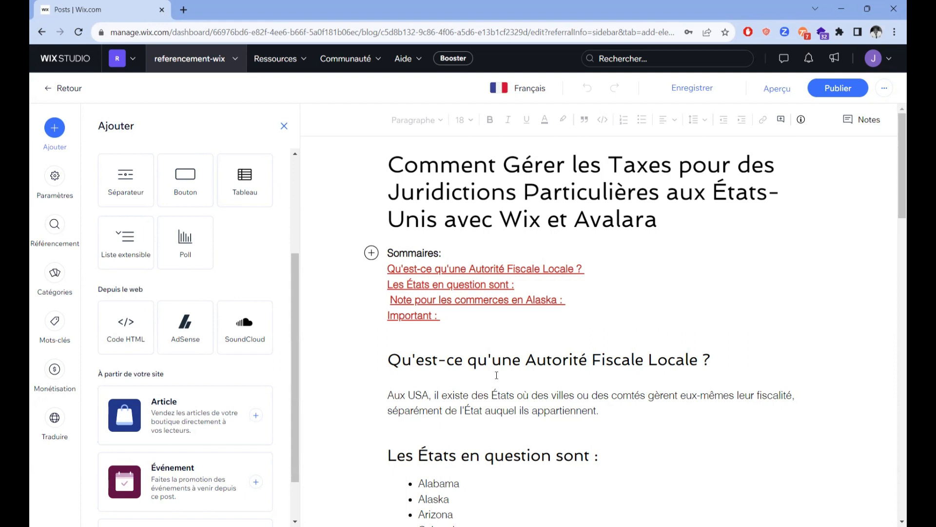
Check which store articles can be added to the post, and close the article picker.
left_click(256, 416)
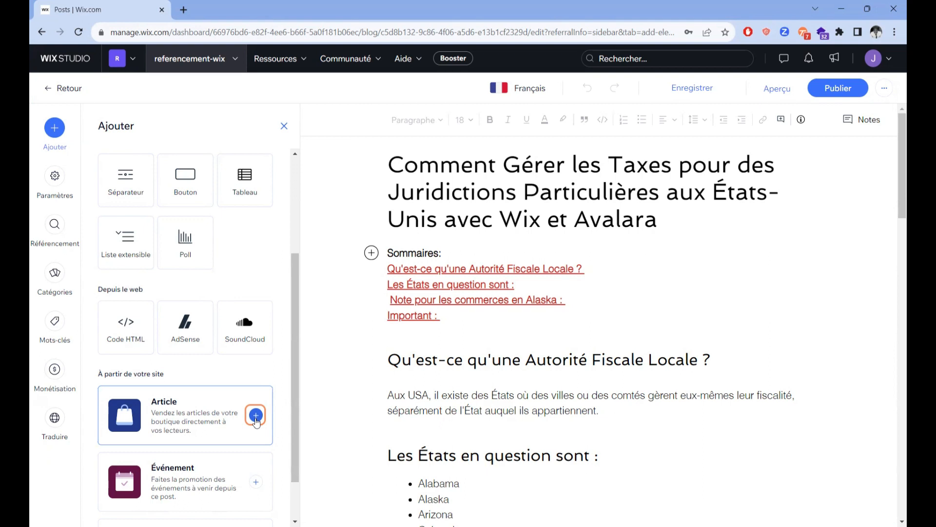
left_click(256, 416)
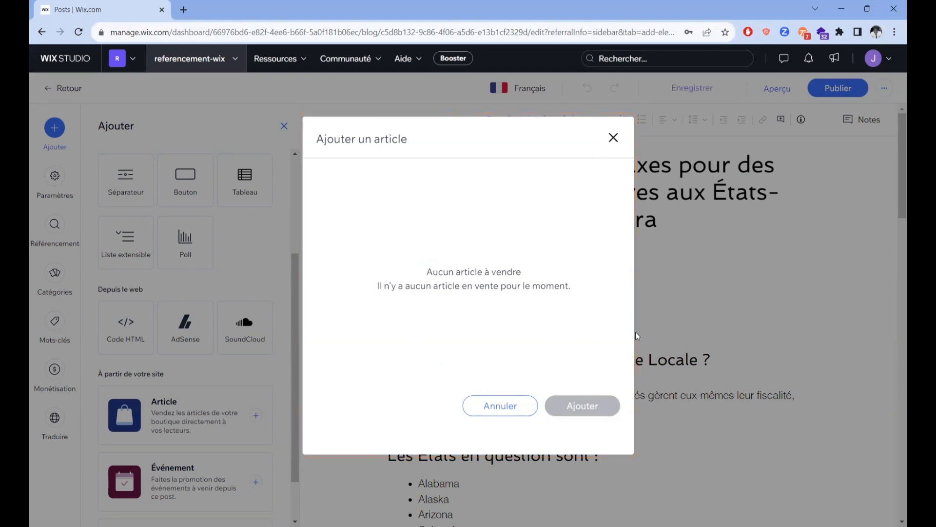
left_click(613, 139)
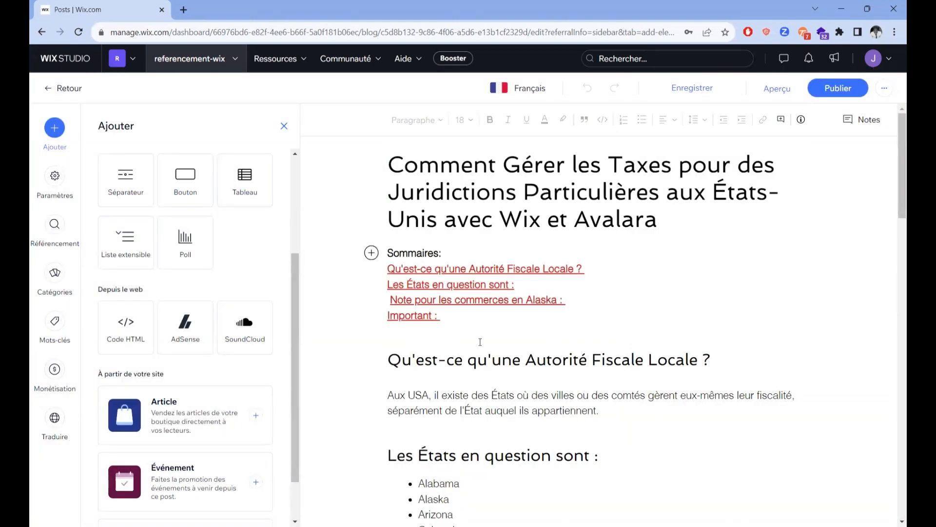
Insert the site's "Dépannage Wix" service as a booking block in the post.
scroll(489, 383, "down", 6)
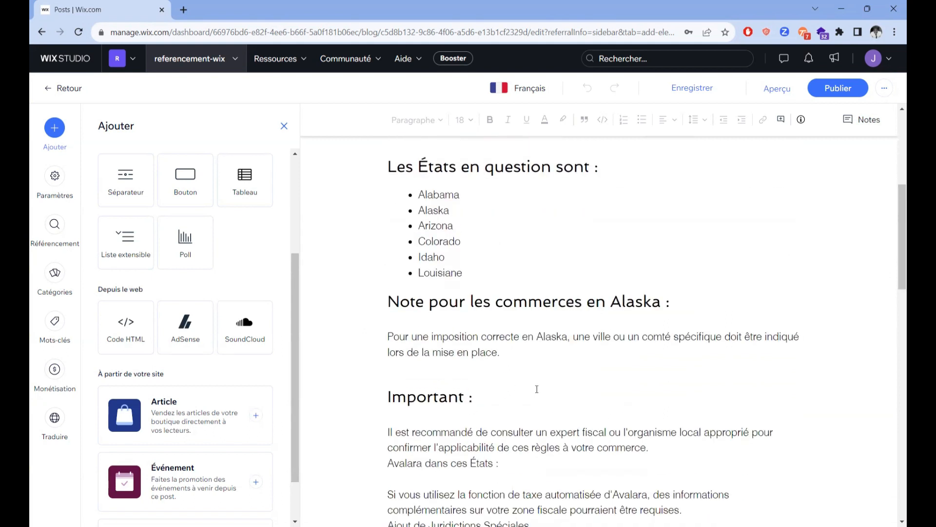
scroll(246, 378, "down", 1)
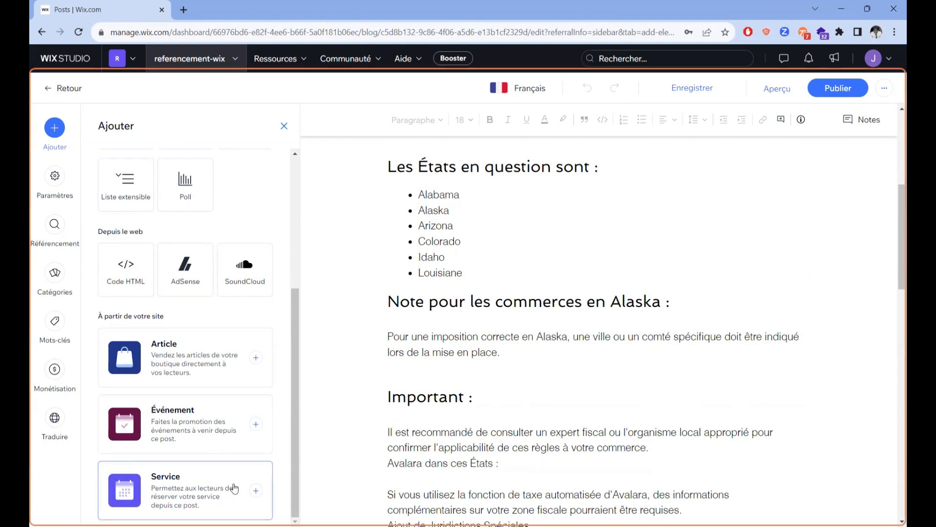
left_click(258, 497)
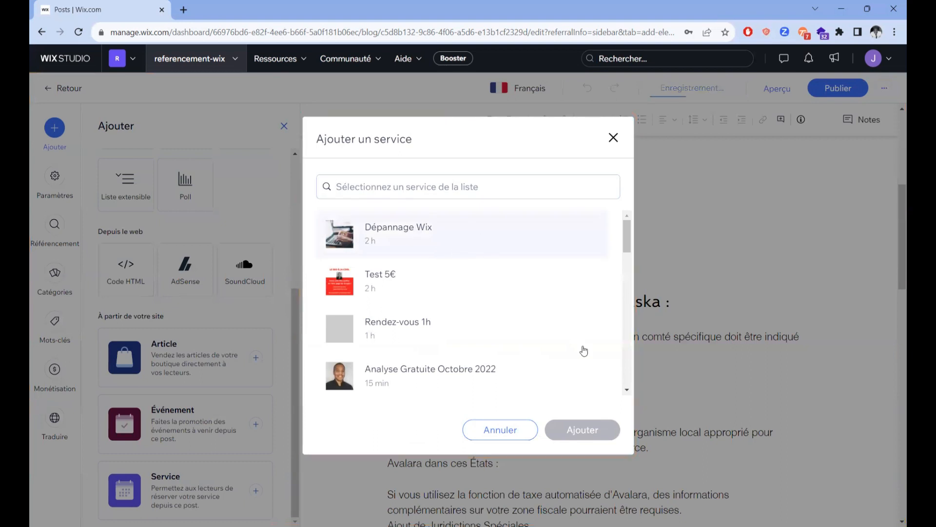
left_click(395, 237)
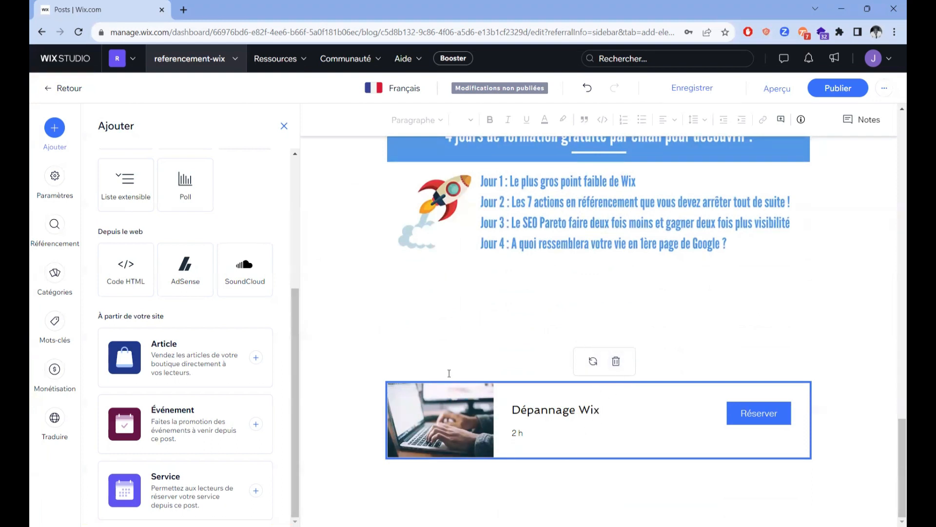
Delete the "Dépannage Wix" booking block below the free training banner.
scroll(533, 430, "up", 2)
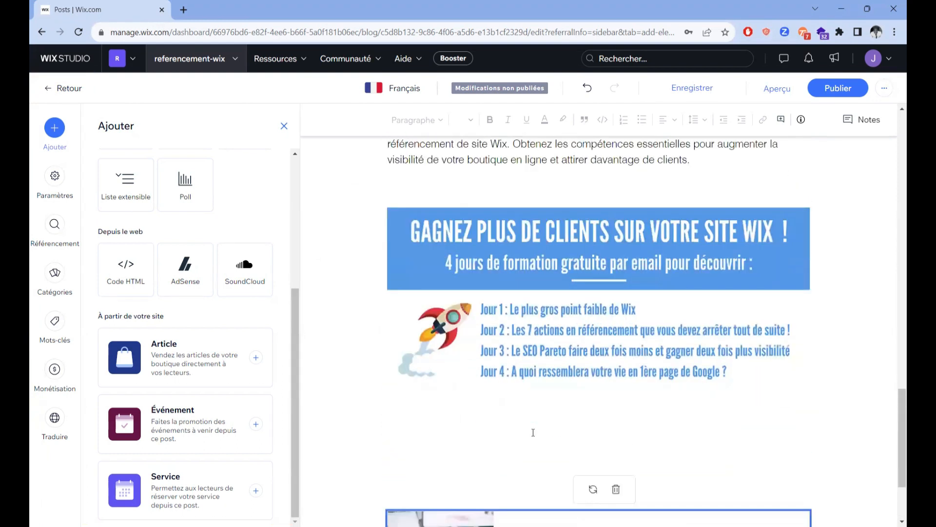
scroll(533, 430, "down", 1)
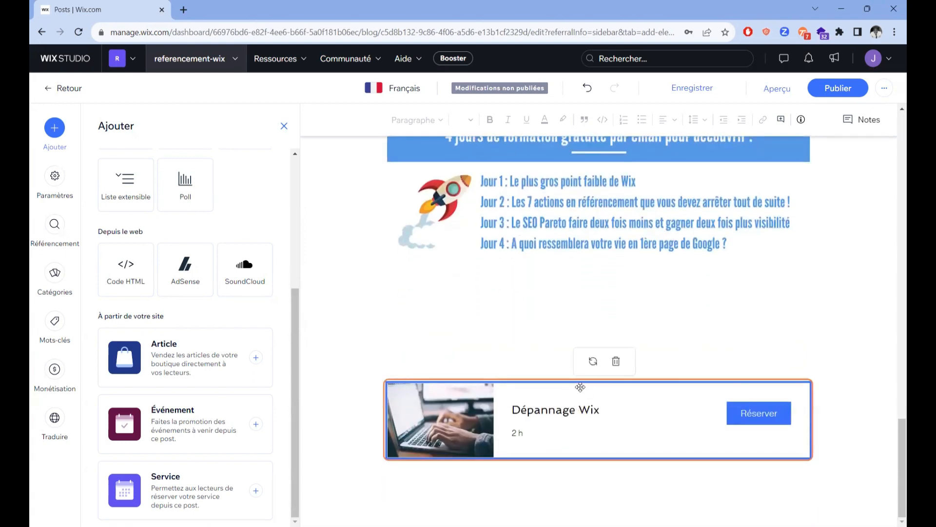
key("Delete")
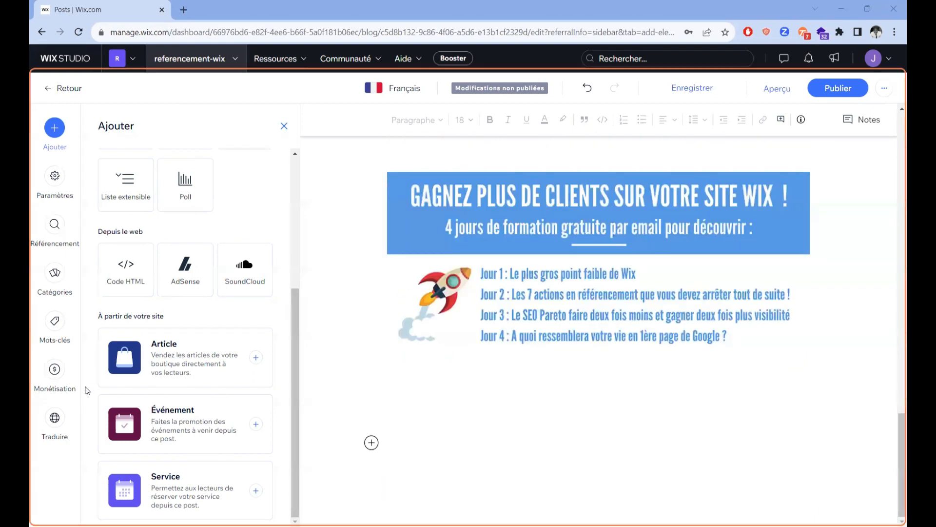
Connect the Forfait Conquête subscription plan to the post, and disconnect it again.
left_click(55, 371)
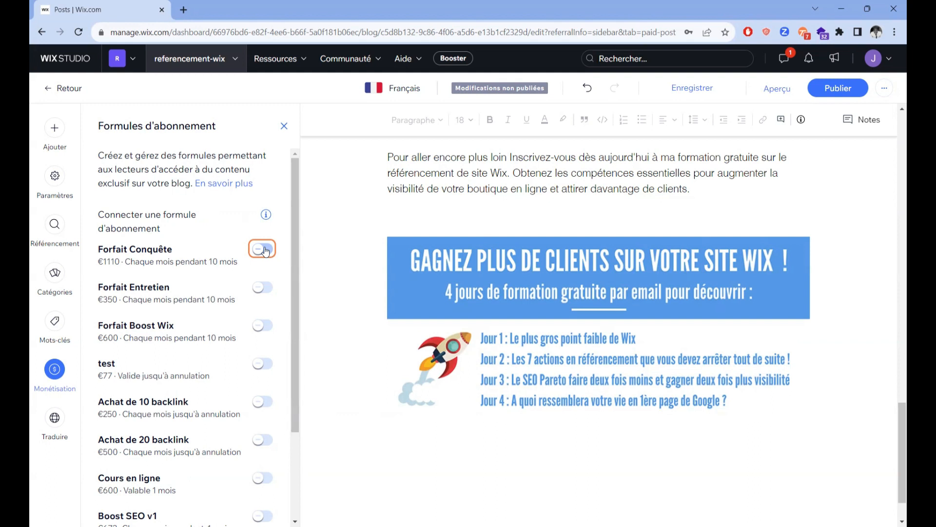
left_click(264, 249)
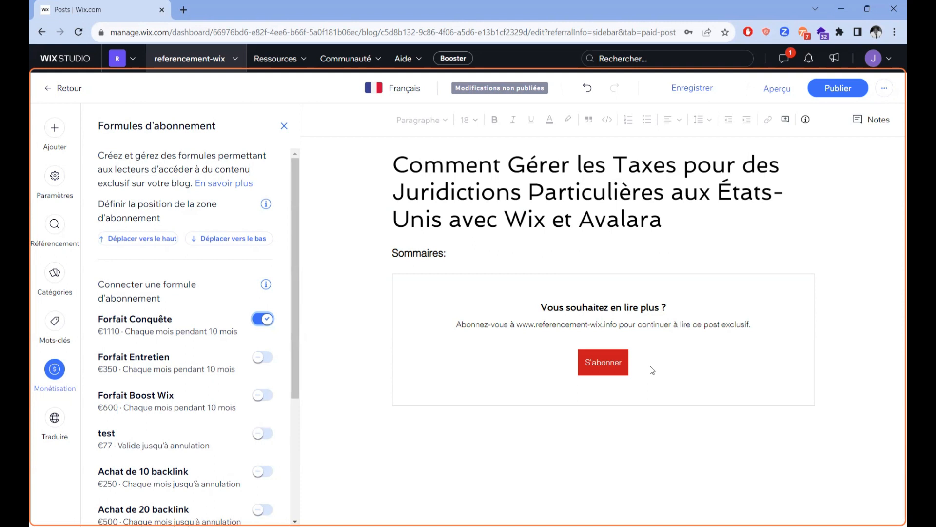
left_click(262, 319)
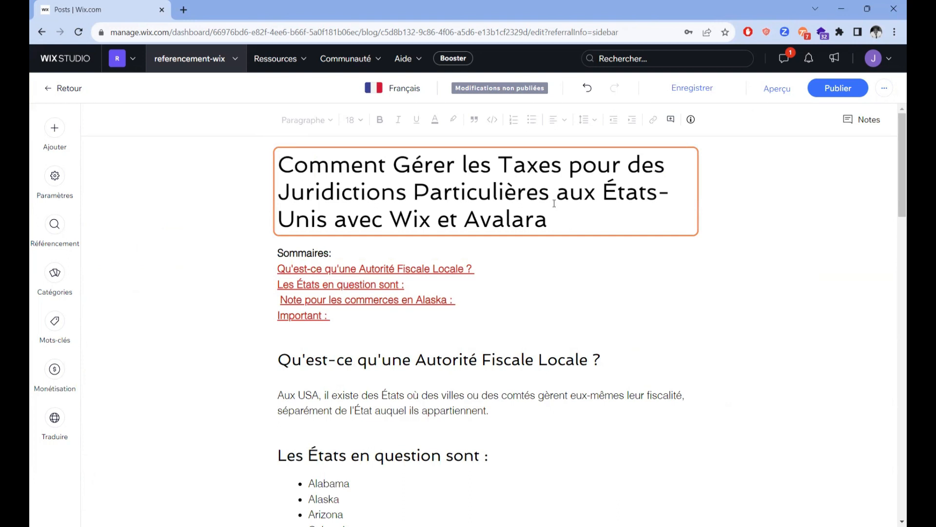
Examine the post's content from the title to the closing training invitation and the "Gagnez plus de clients sur votre site Wix !" banner.
scroll(515, 225, "down", 10)
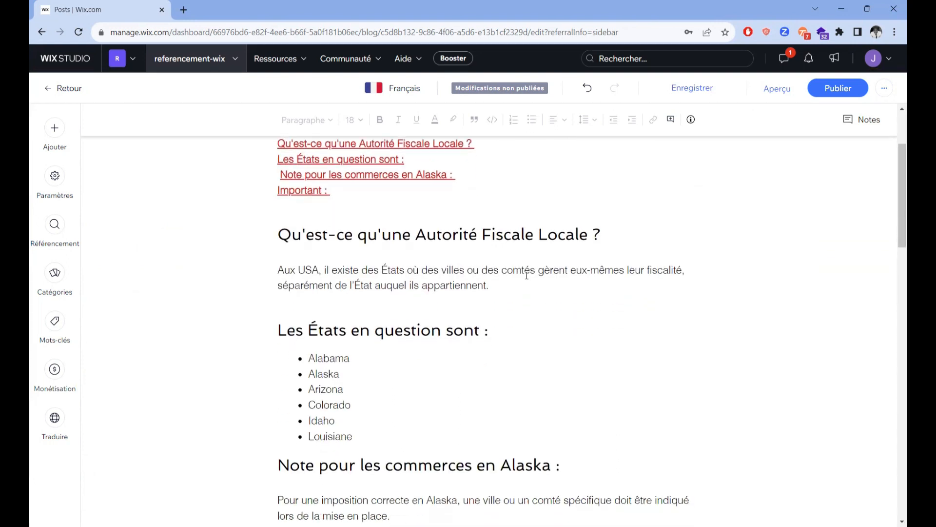
scroll(527, 279, "down", 15)
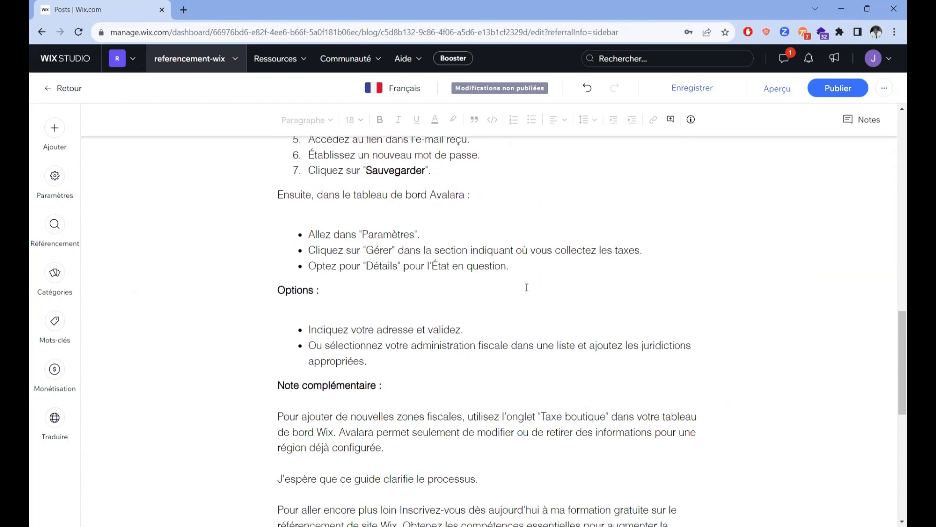
scroll(525, 292, "down", 2)
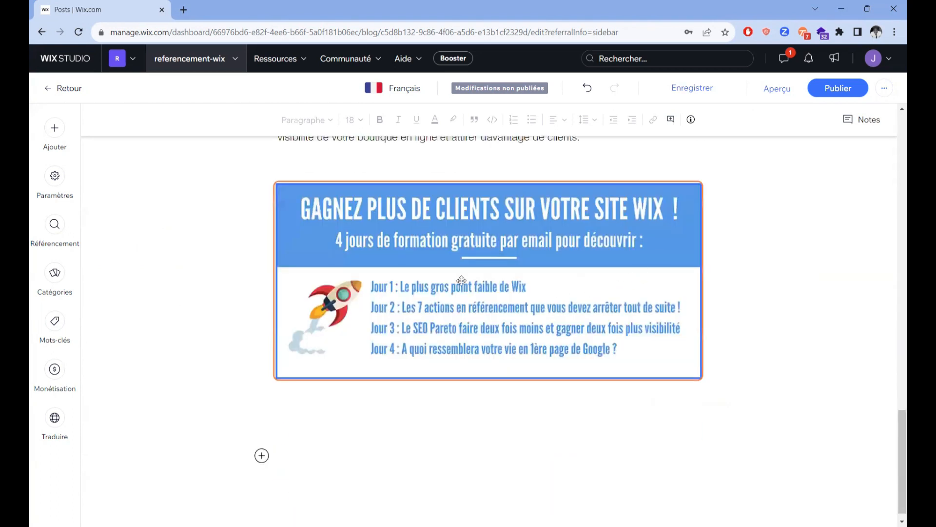
scroll(434, 364, "up", 2)
left_click(445, 385)
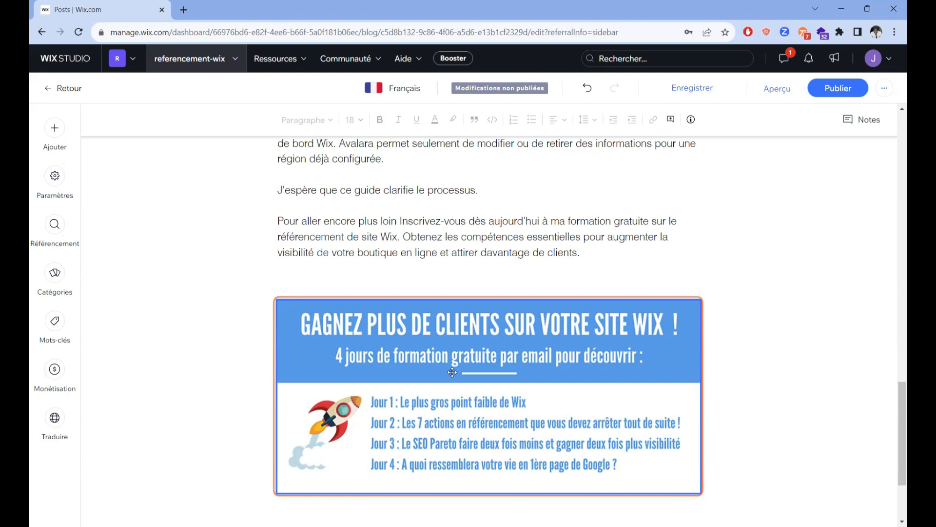
scroll(452, 372, "up", 15)
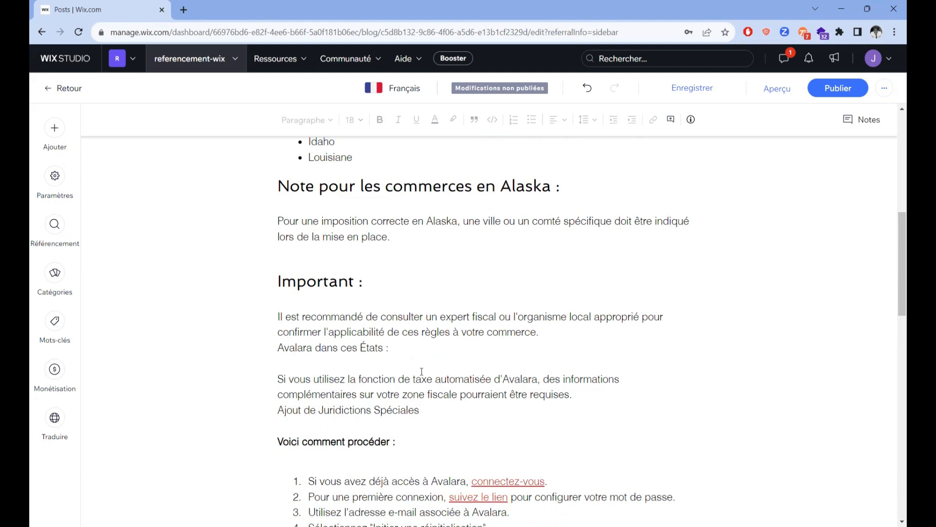
scroll(425, 327, "down", 5)
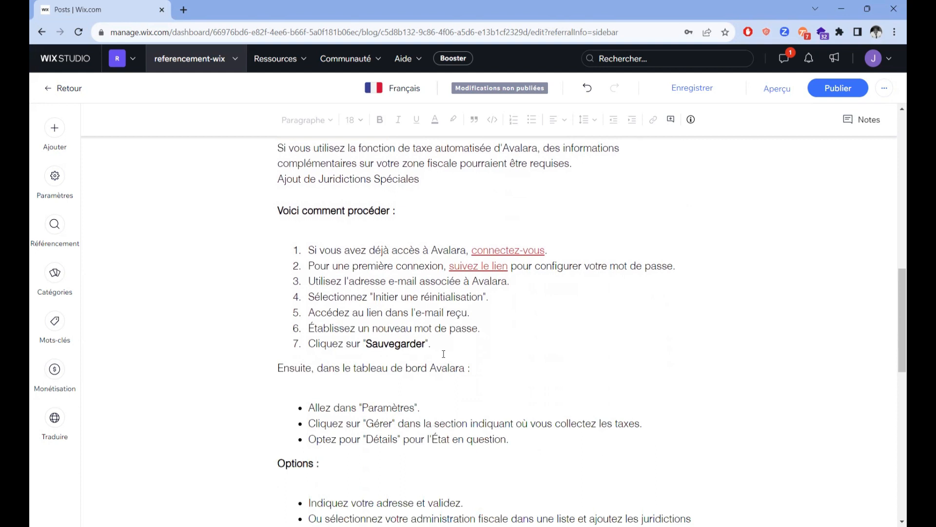
scroll(443, 353, "down", 6)
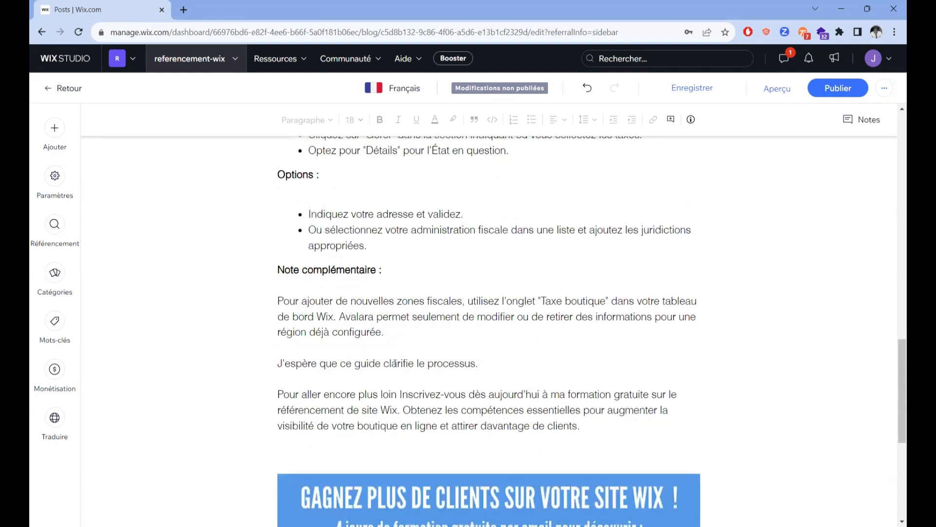
scroll(395, 363, "down", 2)
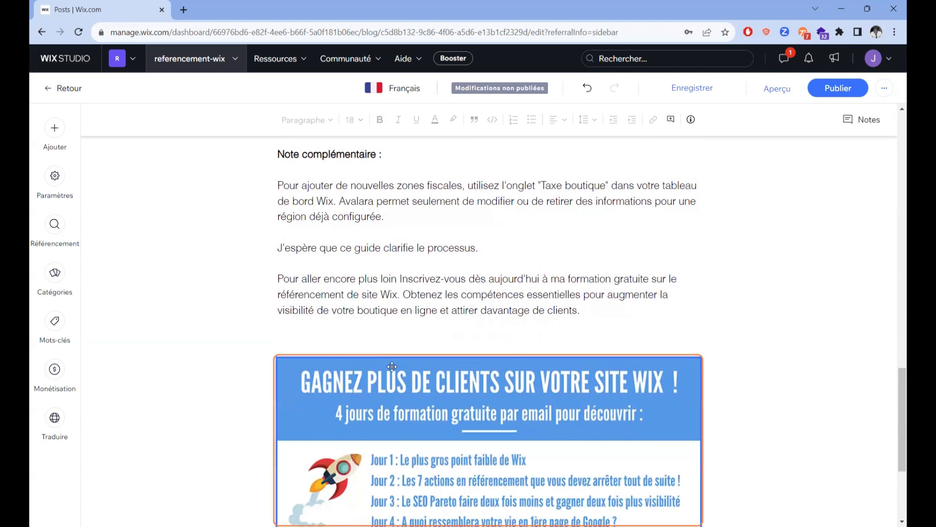
Examine the post's text from the closing training invitation back up to the title and table of contents.
scroll(393, 367, "up", 6)
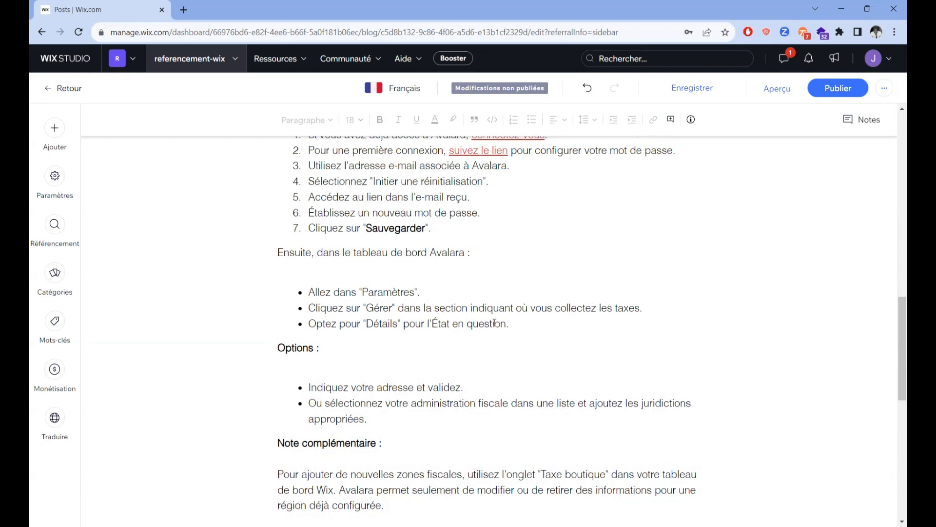
scroll(466, 324, "up", 2)
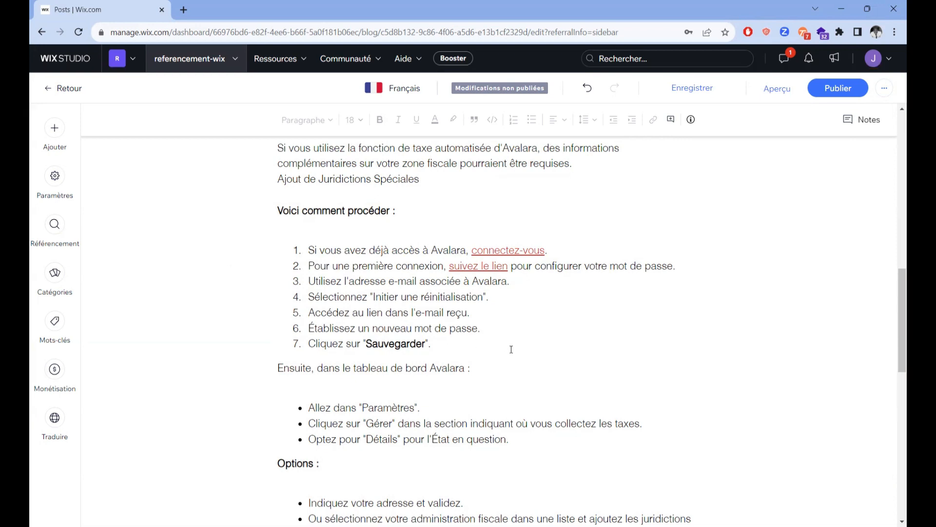
scroll(511, 349, "up", 2)
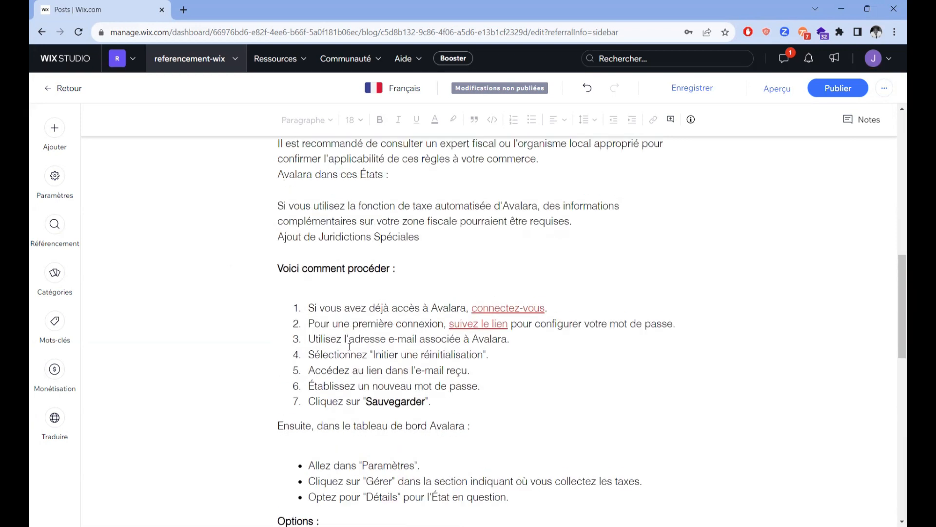
scroll(352, 343, "up", 1)
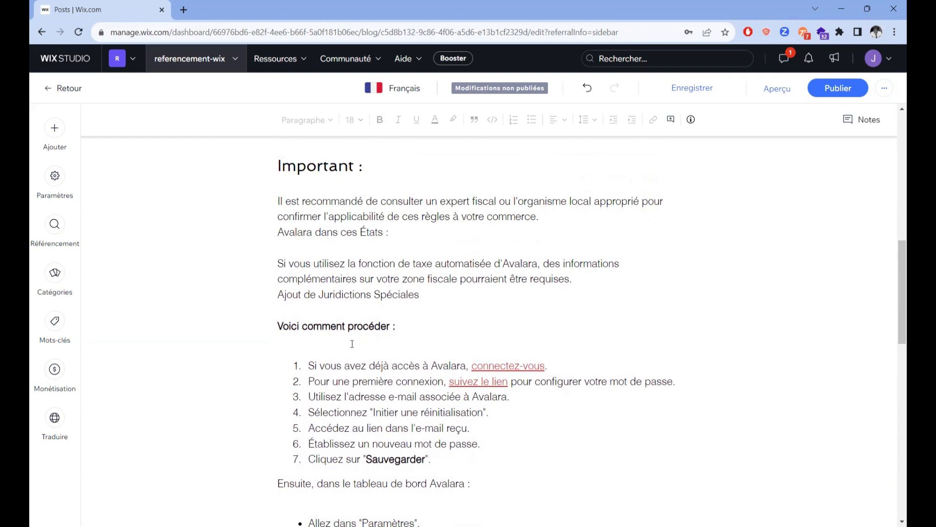
scroll(353, 344, "up", 1)
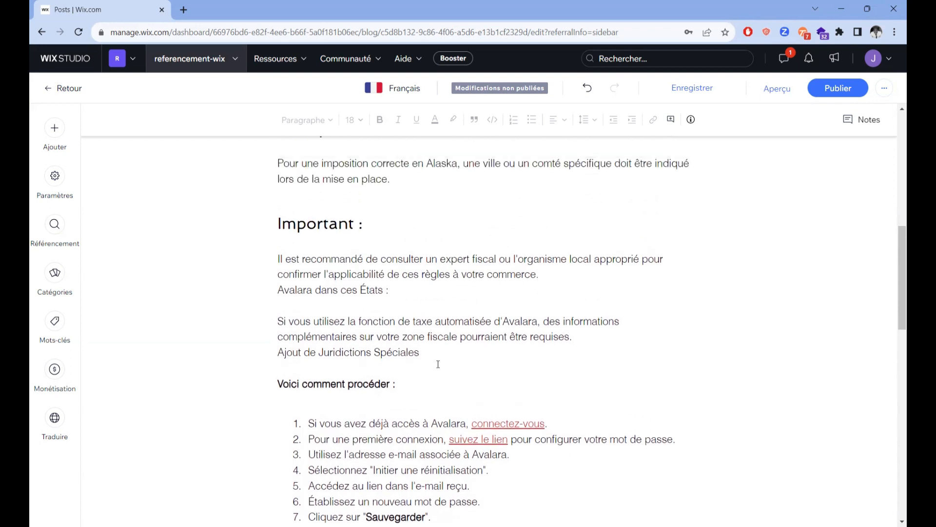
scroll(438, 364, "down", 3)
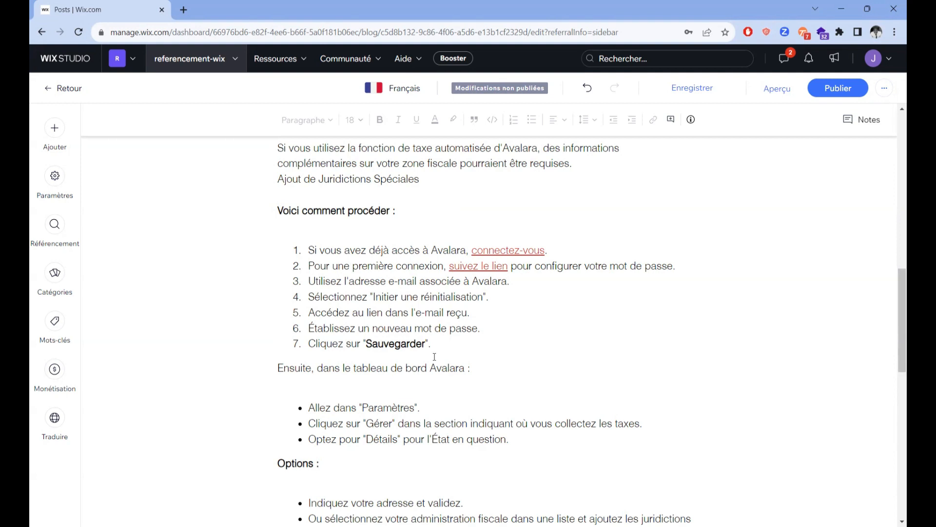
scroll(431, 363, "up", 3)
scroll(420, 357, "up", 6)
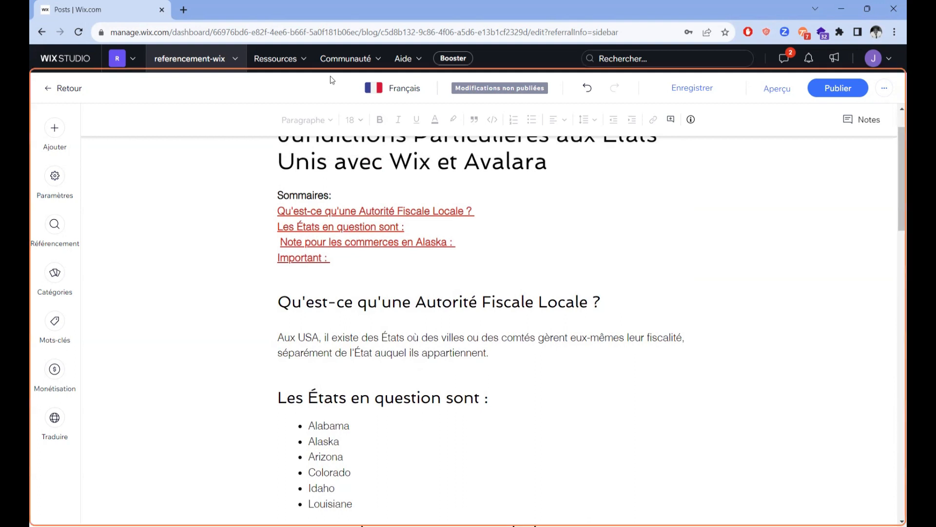
Open the blog page of the live site referencement-wix.info in a new browser tab.
left_click(183, 10)
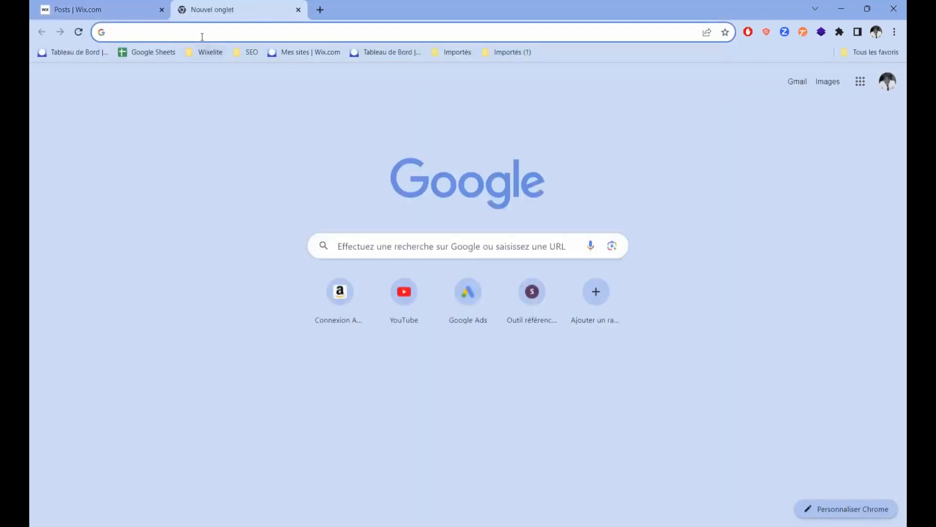
type("re")
key("Return")
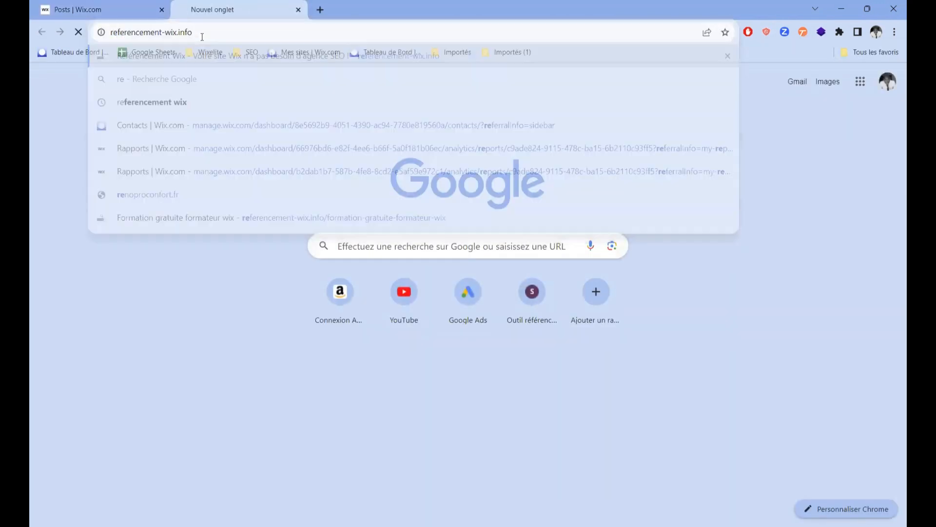
key("ctrl+w")
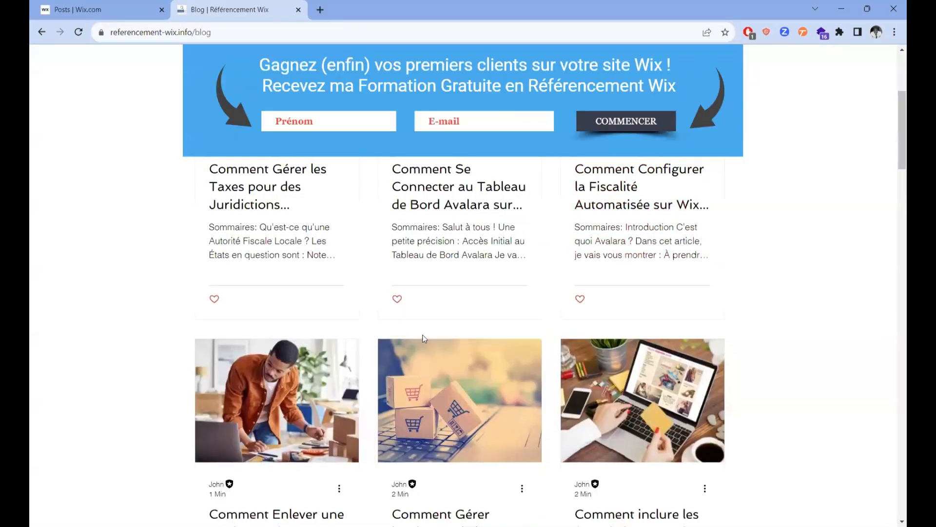
Browse the published blog posts and open the article "Comment Gérer l'Inclusion de la Taxe dans les Prix sur Wix Stores".
scroll(423, 334, "up", 1)
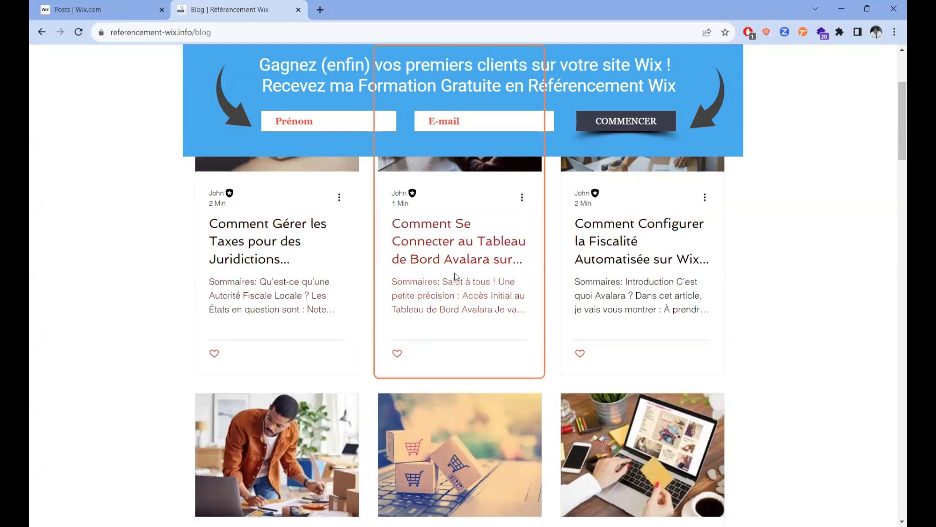
scroll(513, 298, "down", 2)
scroll(502, 305, "down", 2)
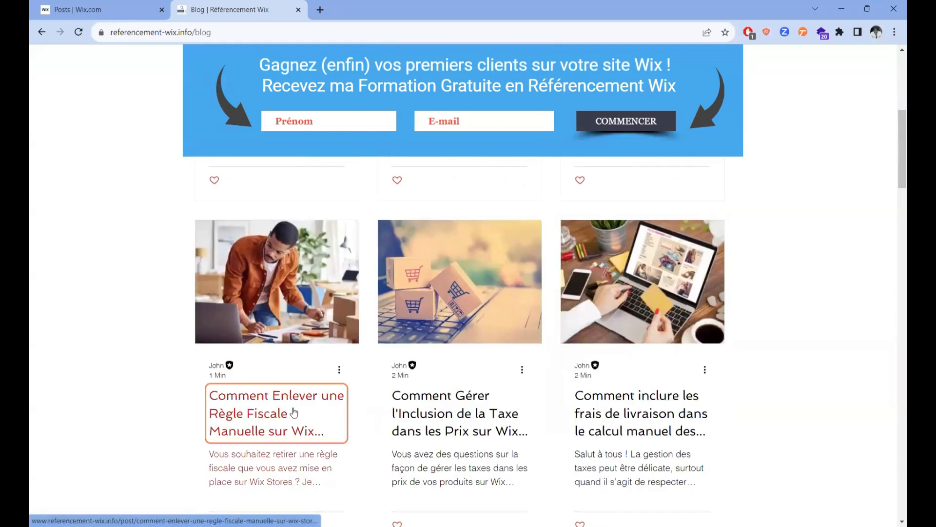
left_click(428, 412)
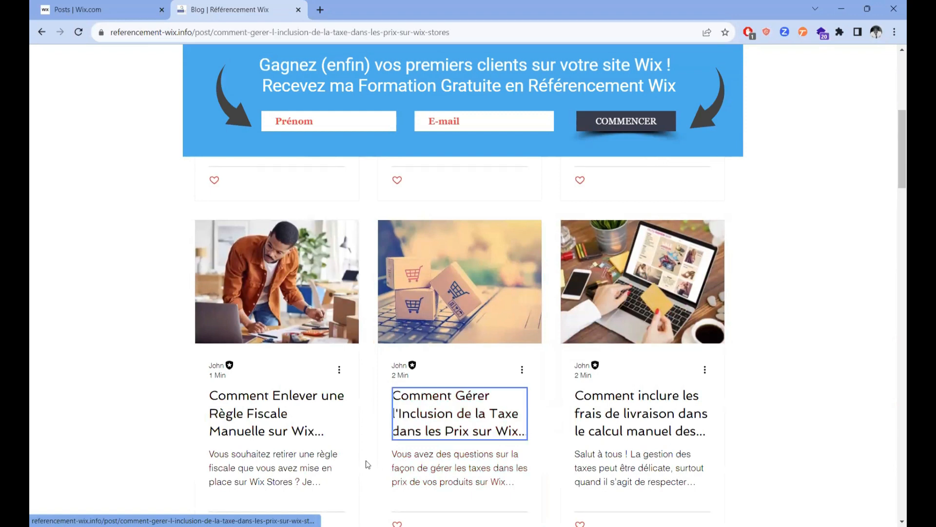
Examine the published article's content, including the order summary example and the free training banner at its end.
scroll(386, 370, "down", 10)
scroll(386, 369, "down", 10)
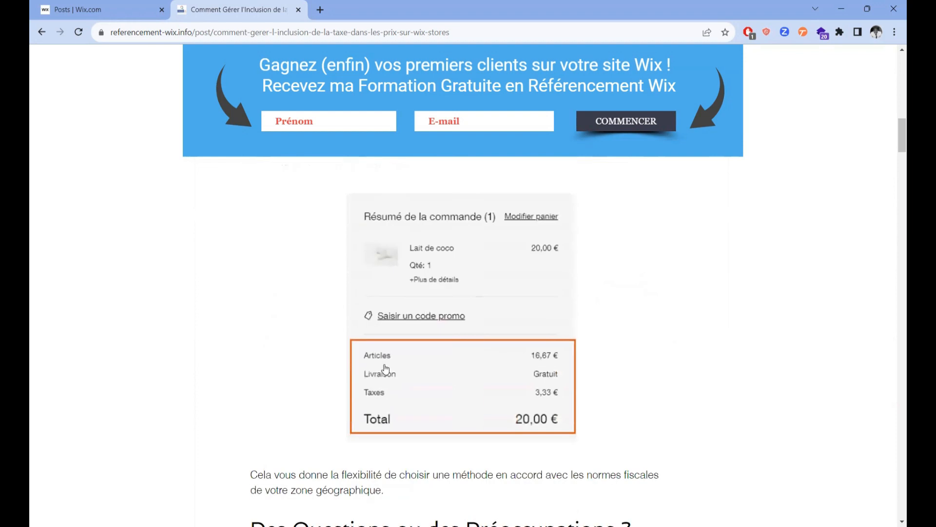
scroll(386, 370, "down", 2)
scroll(386, 369, "up", 3)
scroll(386, 369, "down", 6)
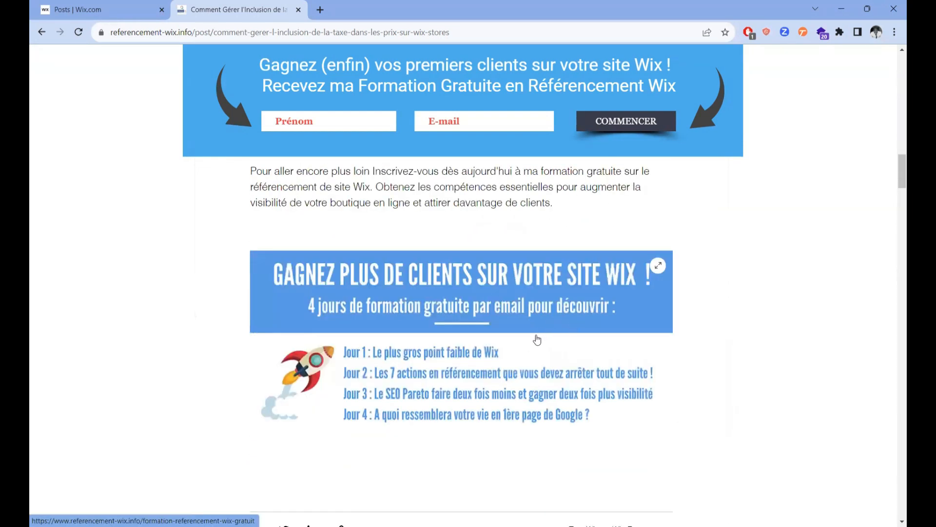
scroll(537, 340, "up", 8)
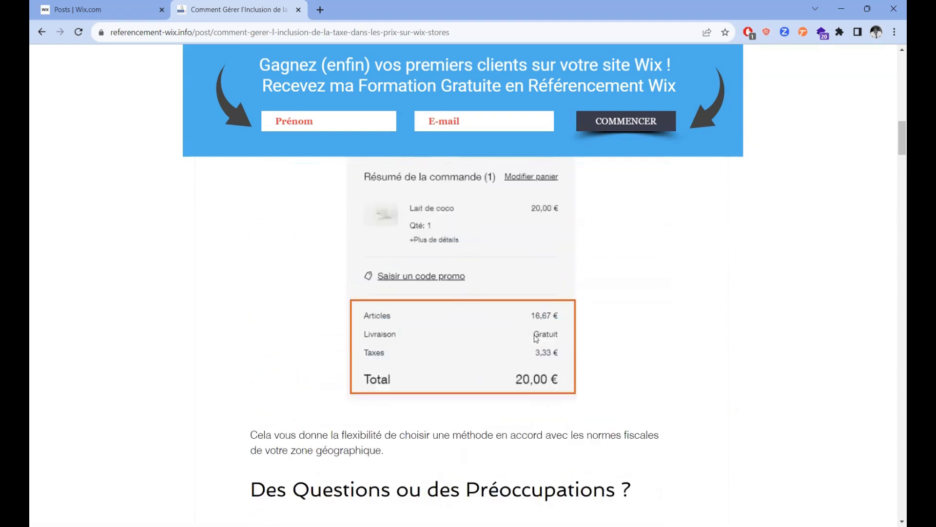
scroll(536, 337, "up", 2)
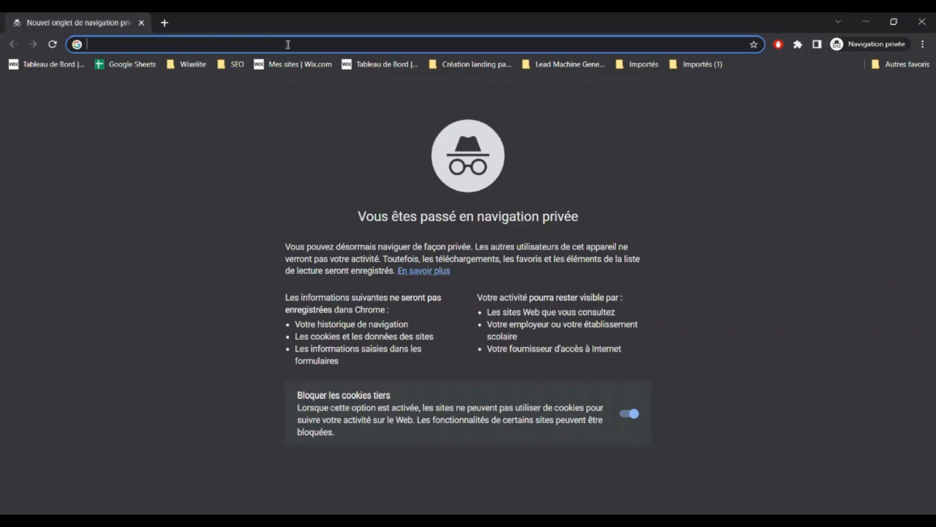
Search Google in a private browsing window for "therapeute voiron" and look through the local and organic results.
type("therapeute voiron")
key("Return")
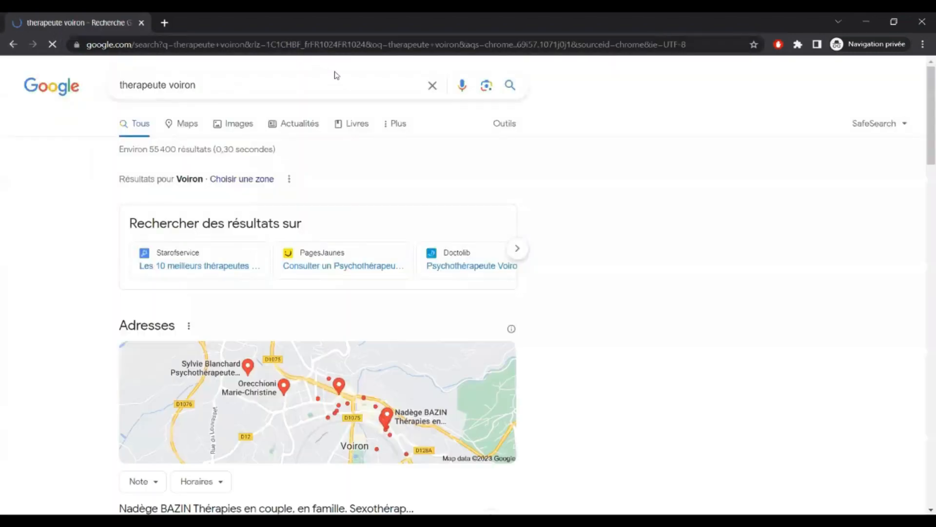
scroll(434, 170, "down", 4)
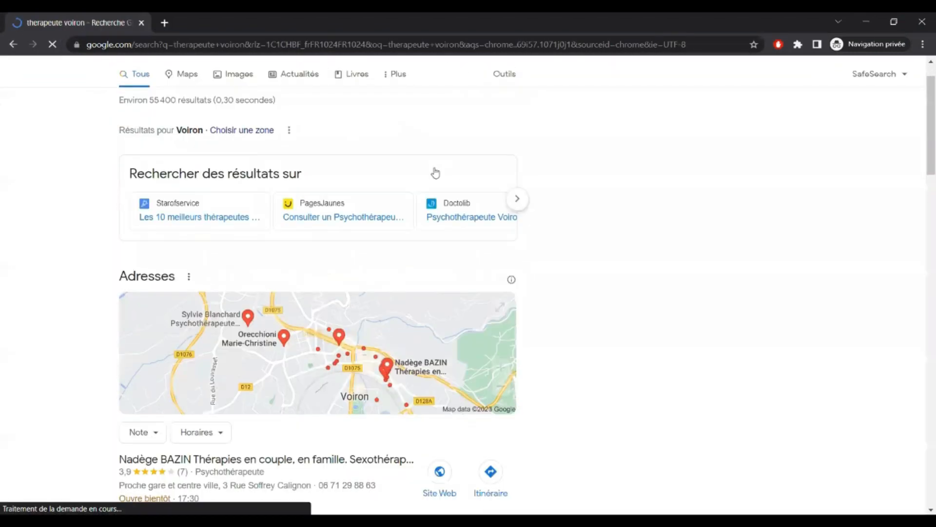
scroll(678, 189, "down", 8)
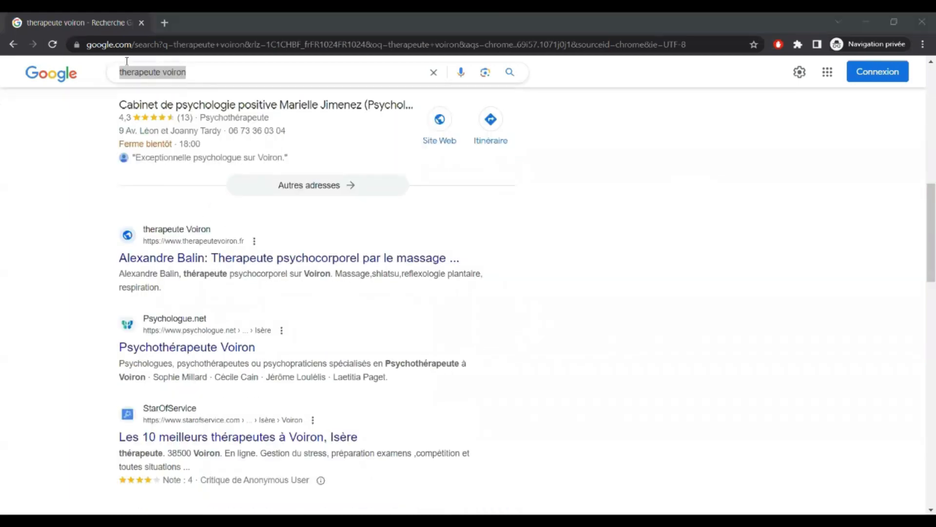
Search Google for "réparation informatique toulouse" and look through the business listings and organic results.
left_click(138, 69)
type("réparation informatique toulouse")
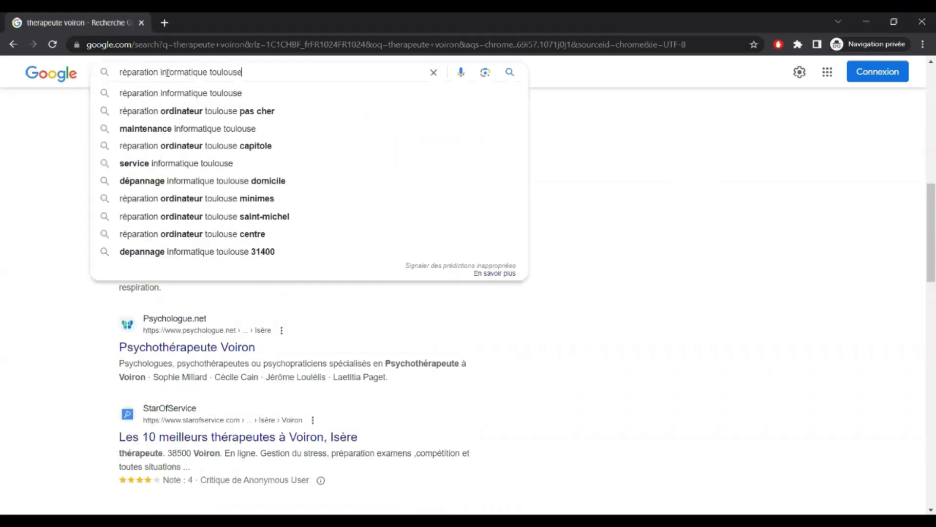
key("Return")
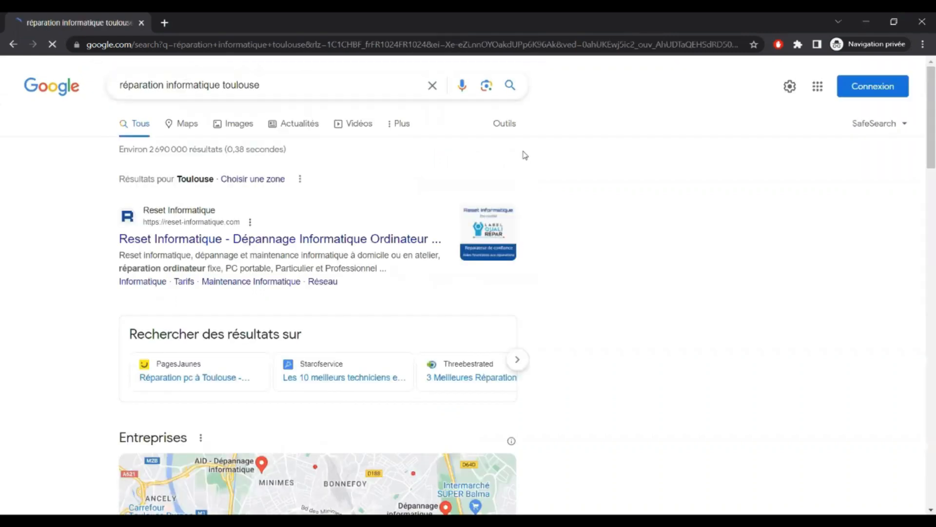
scroll(525, 160, "down", 2)
scroll(521, 160, "down", 5)
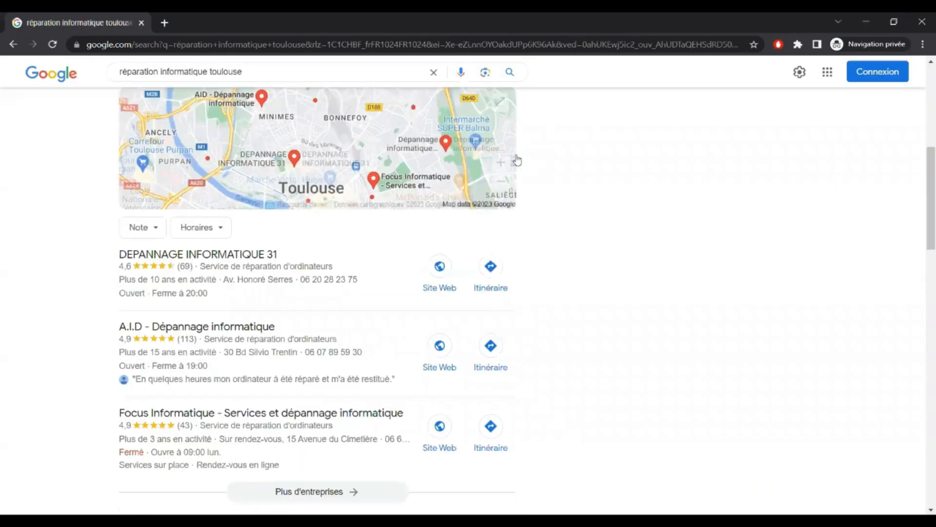
scroll(314, 240, "down", 10)
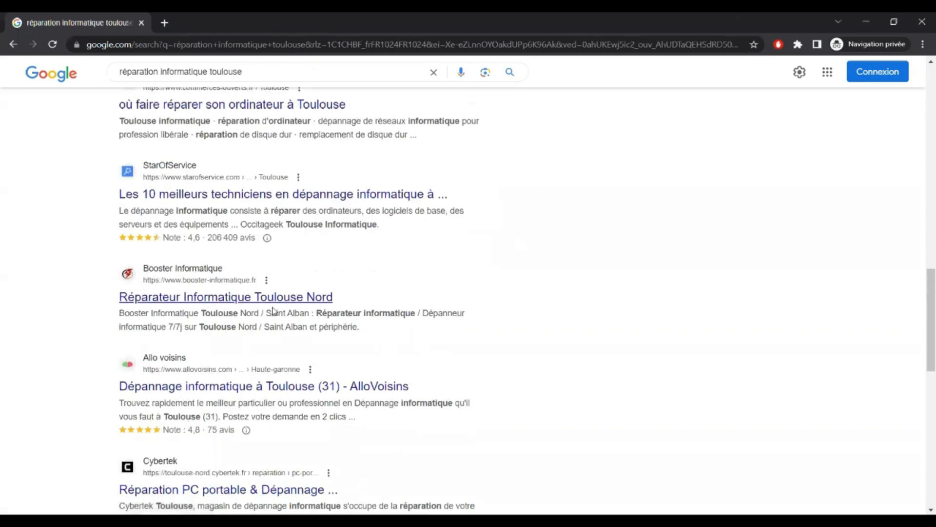
Search Google for "énergéticien bordeaux" and look through the address listings and organic results.
triple_click(278, 68)
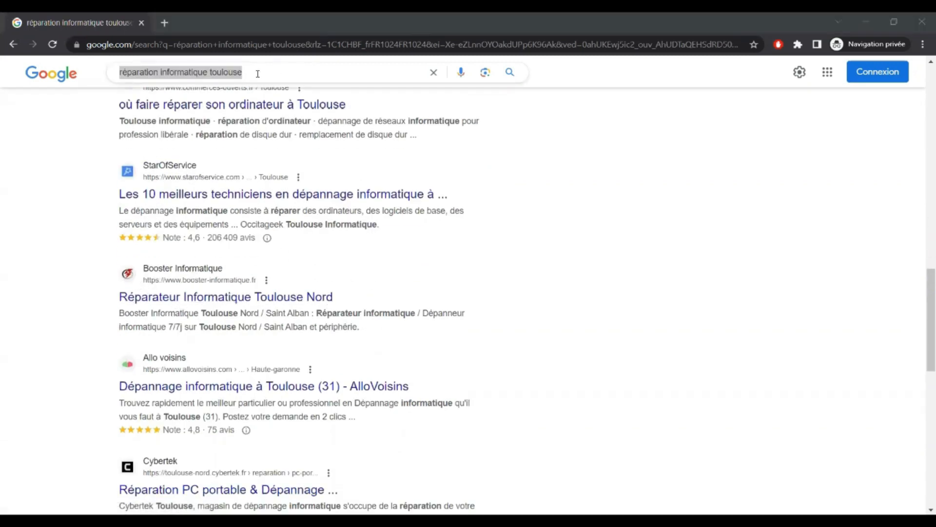
left_click(256, 73)
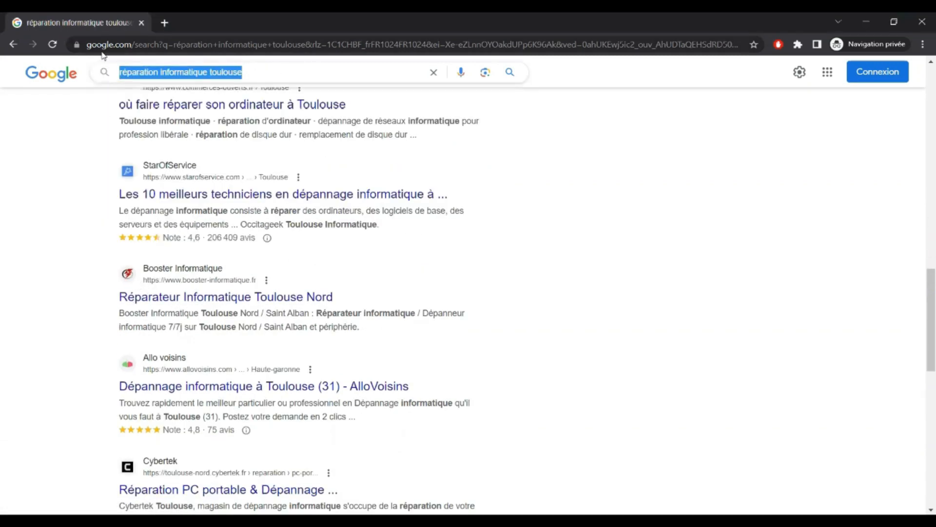
type("énergéticien bordeaux")
key("Return")
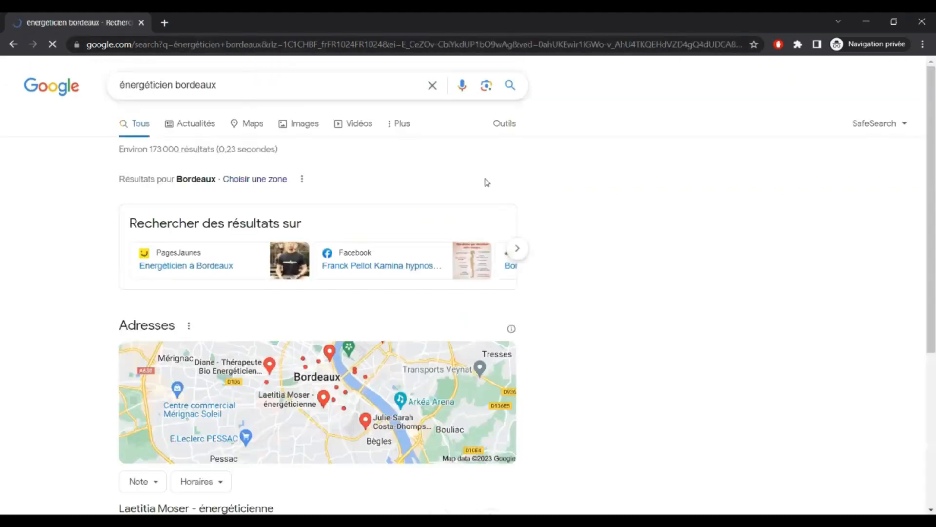
scroll(484, 165, "down", 1)
scroll(485, 165, "down", 12)
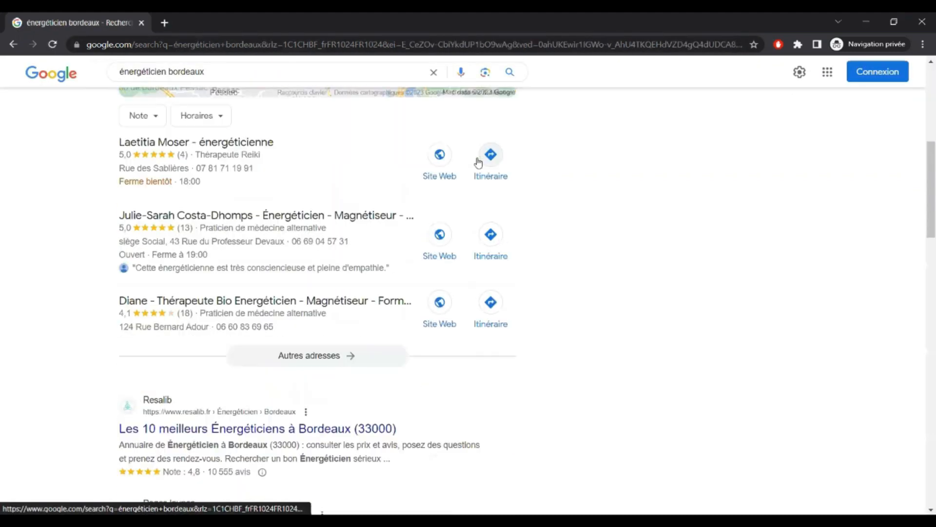
scroll(480, 161, "down", 4)
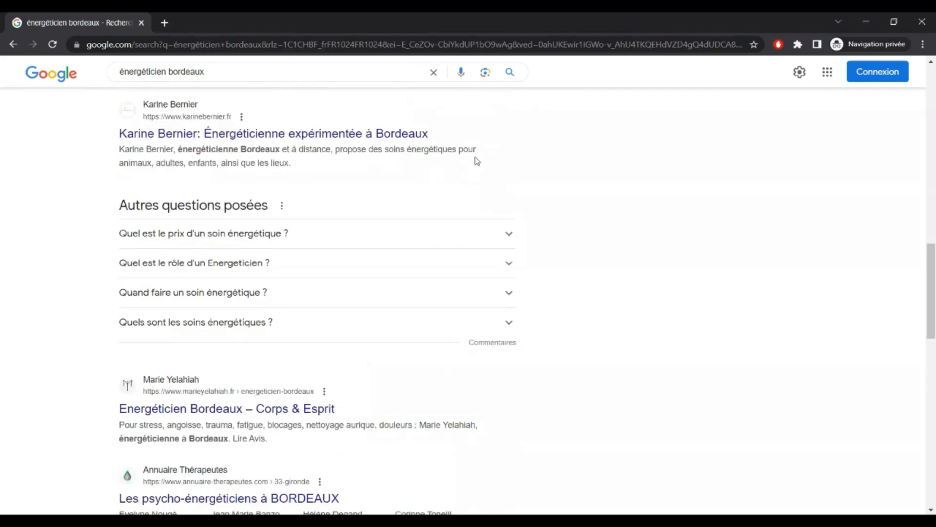
Search Google for "photographe naissance lyon" and look through the sponsored and organic results.
left_click(250, 74)
left_click_drag(224, 72, 103, 68)
type("photographe naissance lyon")
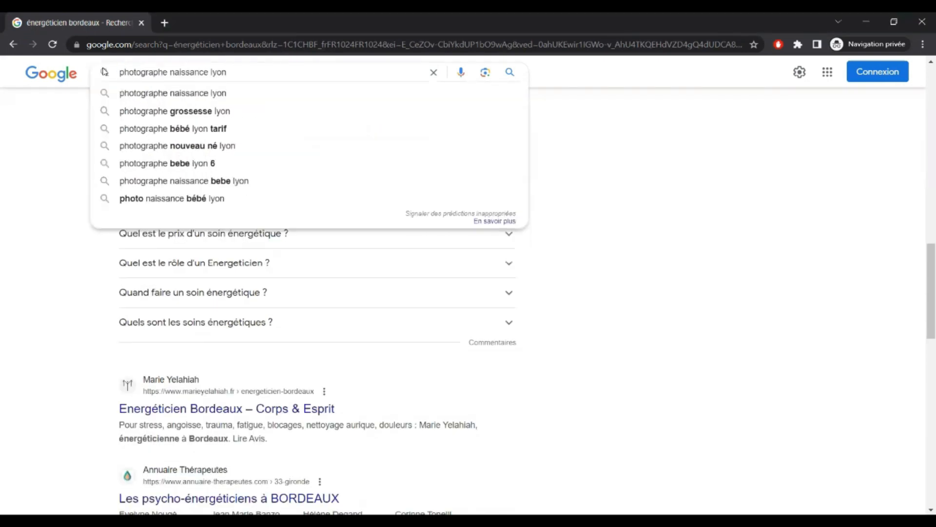
key("Return")
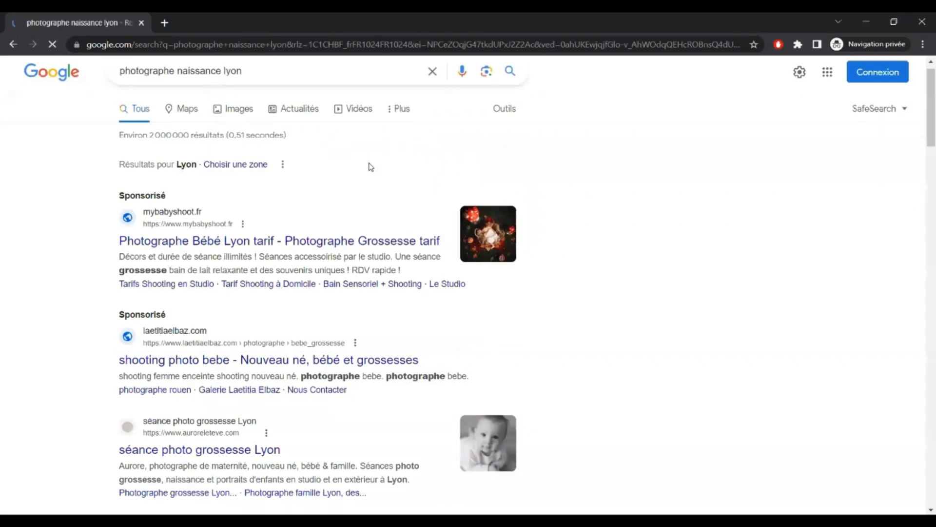
scroll(371, 167, "down", 3)
scroll(371, 163, "down", 3)
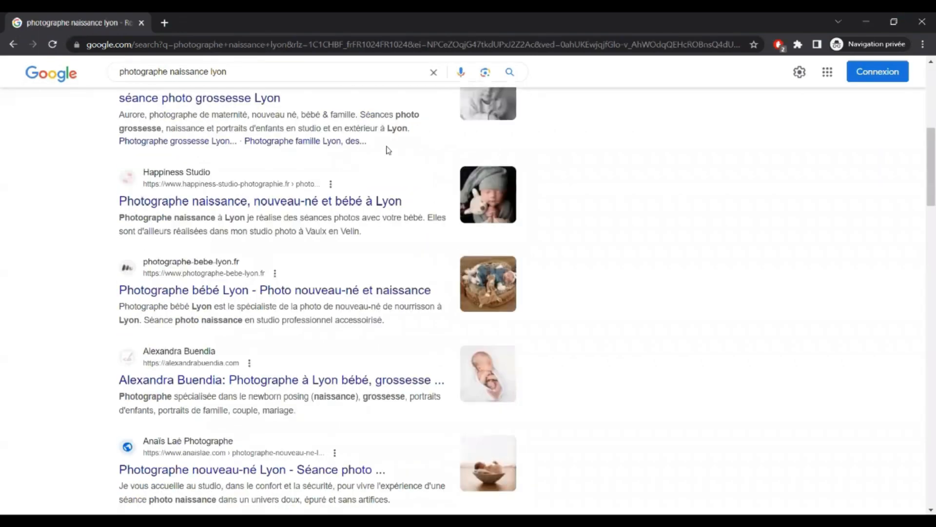
scroll(388, 150, "down", 4)
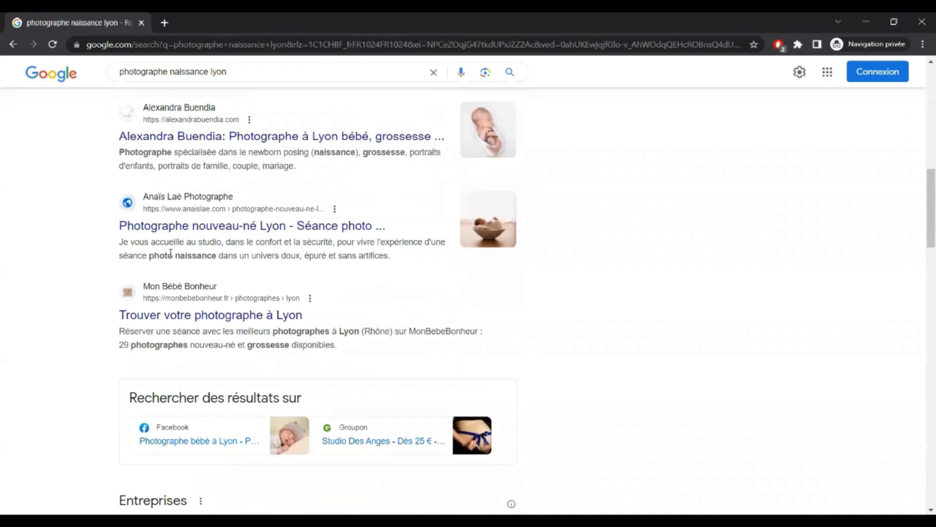
Search Google for "maitre d'oeuvre toulouse" and look through the sponsored, business and organic results.
left_click(242, 73)
key("ctrl+a")
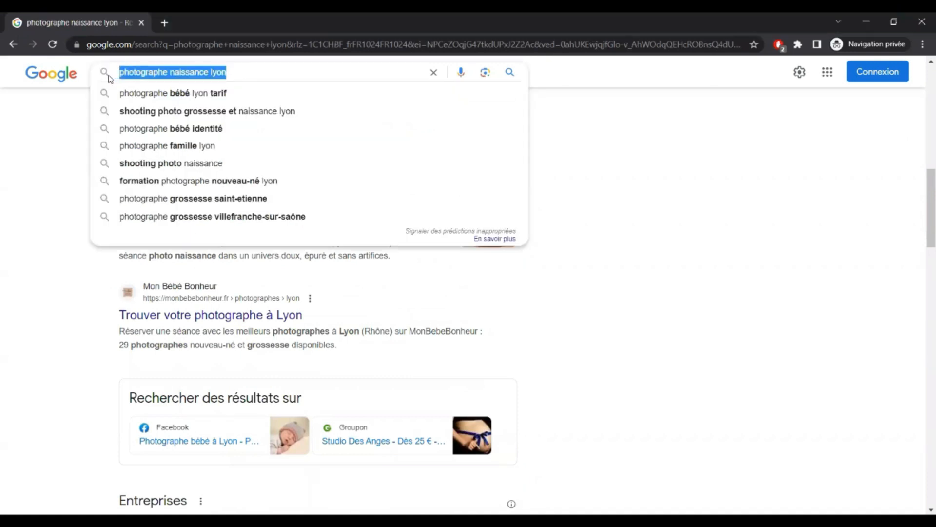
type("maitre d'oeuvre toulouse")
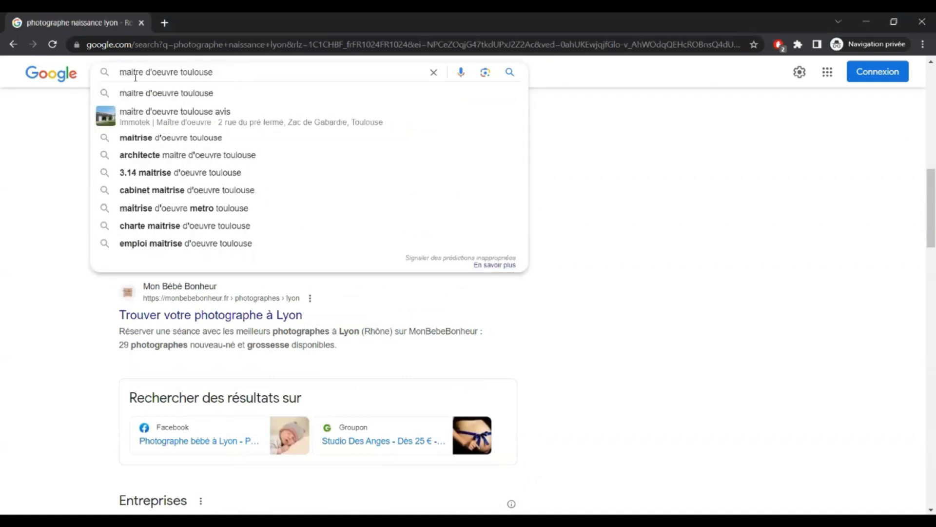
key("Return")
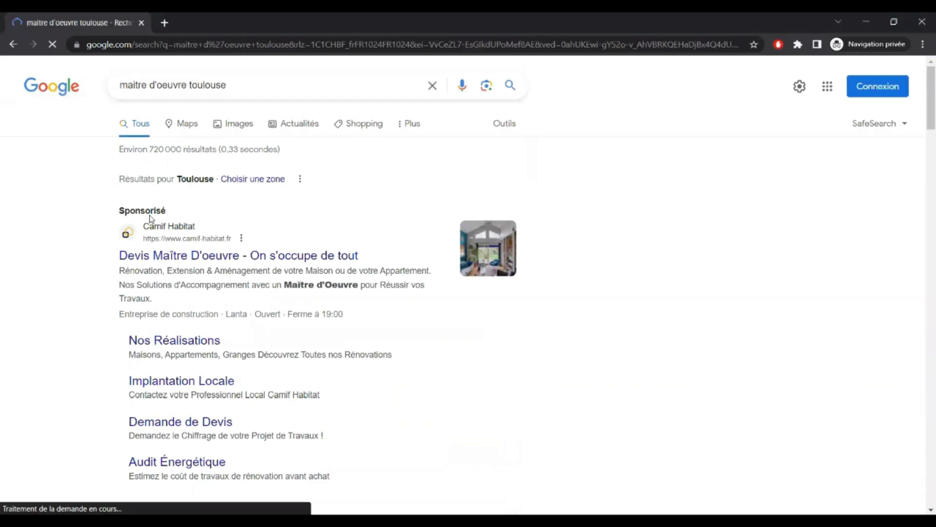
scroll(150, 218, "down", 10)
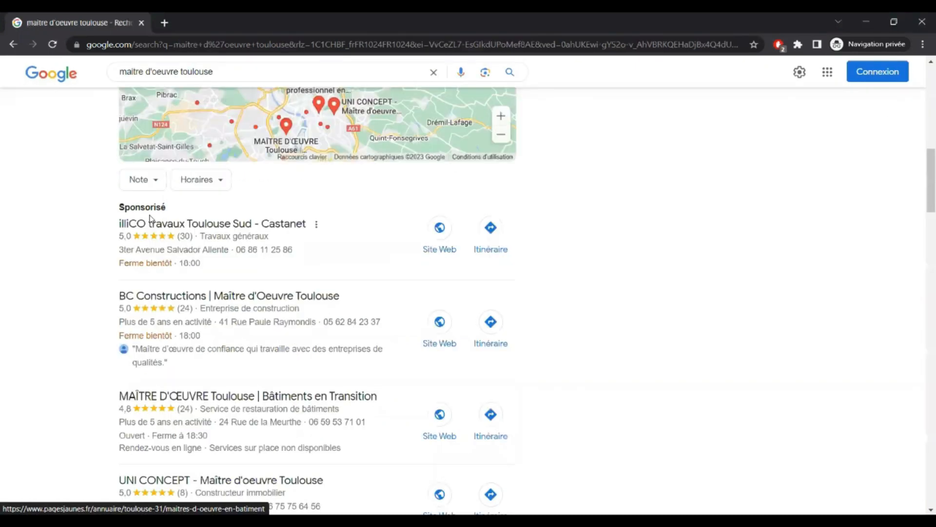
scroll(150, 218, "down", 15)
Search Google for "maquilleuse Paris" and look through the organic results and the business listings with the map.
triple_click(341, 75)
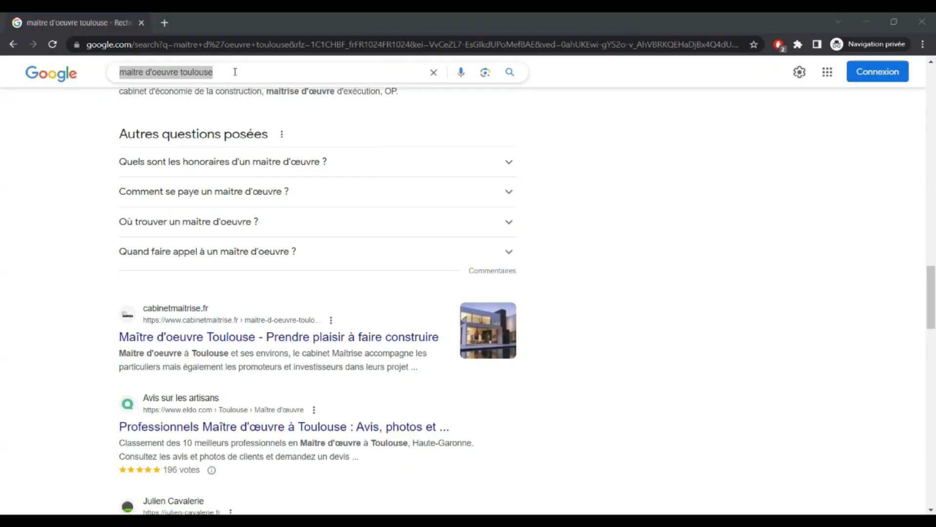
left_click(226, 71)
type("maquilleuse Paris")
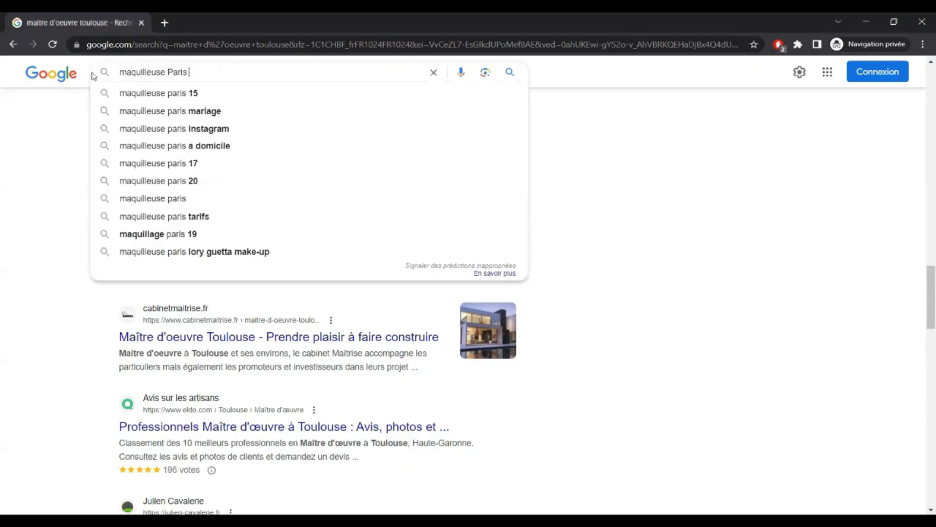
key("Return")
scroll(578, 158, "down", 3)
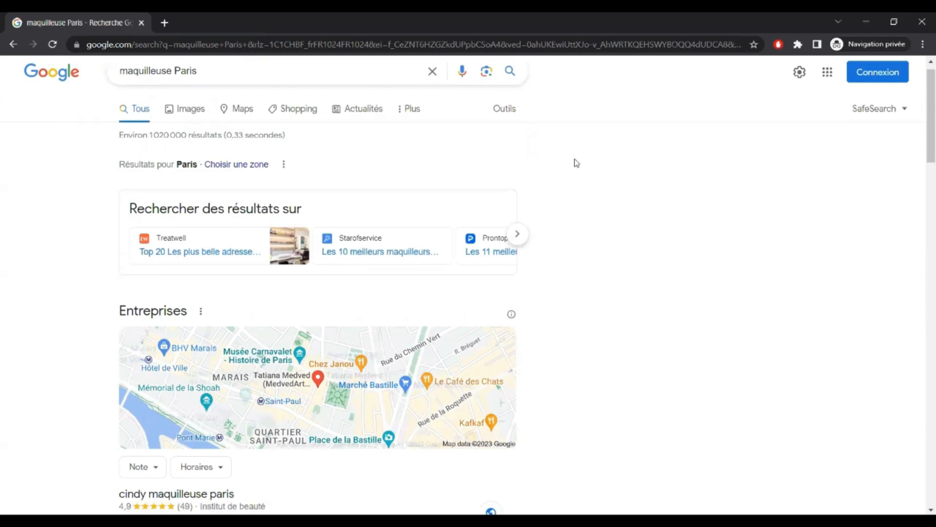
scroll(566, 165, "down", 10)
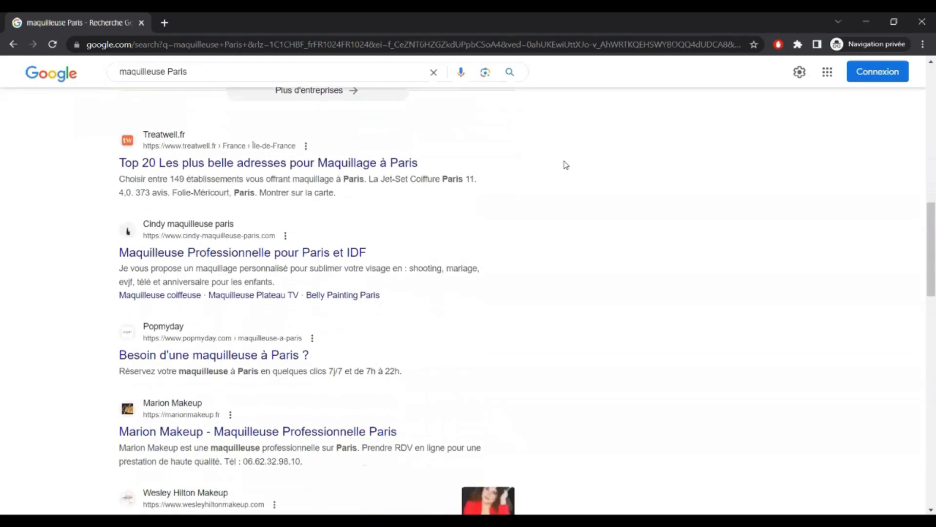
scroll(566, 165, "up", 1)
scroll(566, 165, "up", 1)
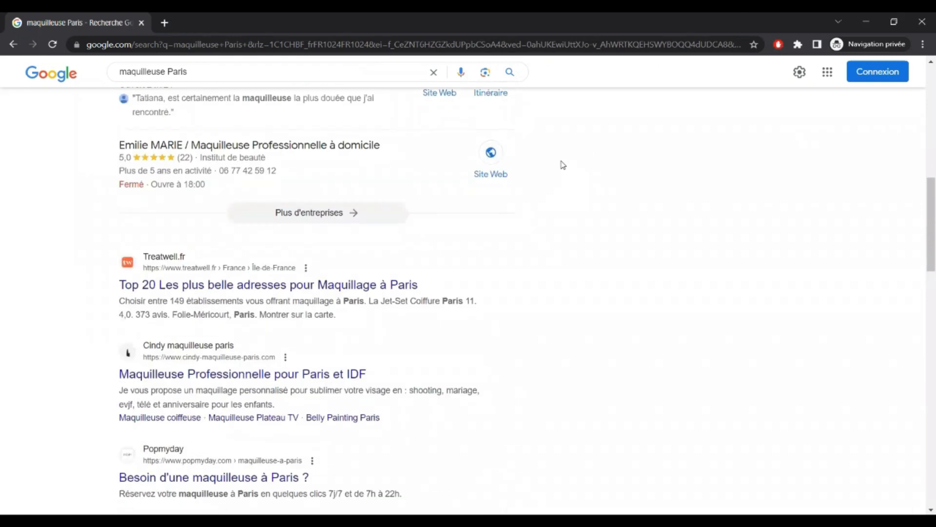
scroll(562, 166, "up", 4)
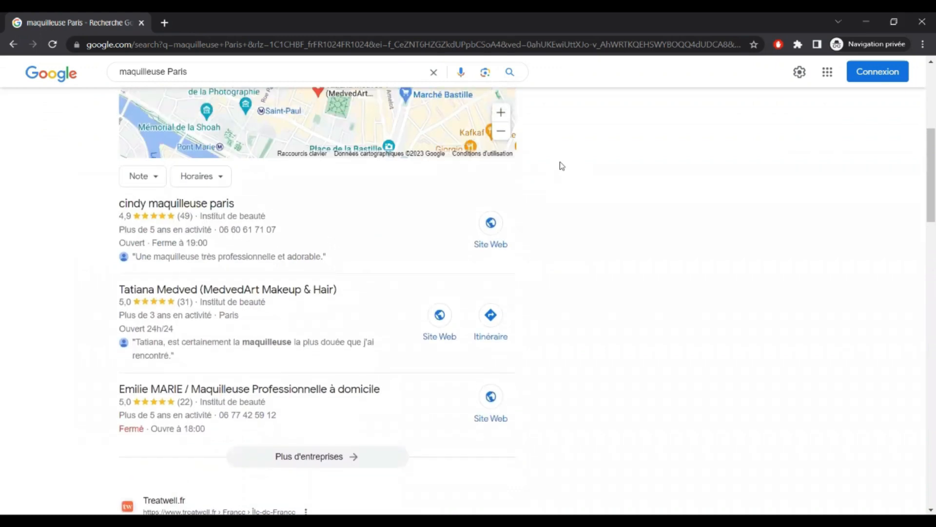
scroll(559, 167, "up", 5)
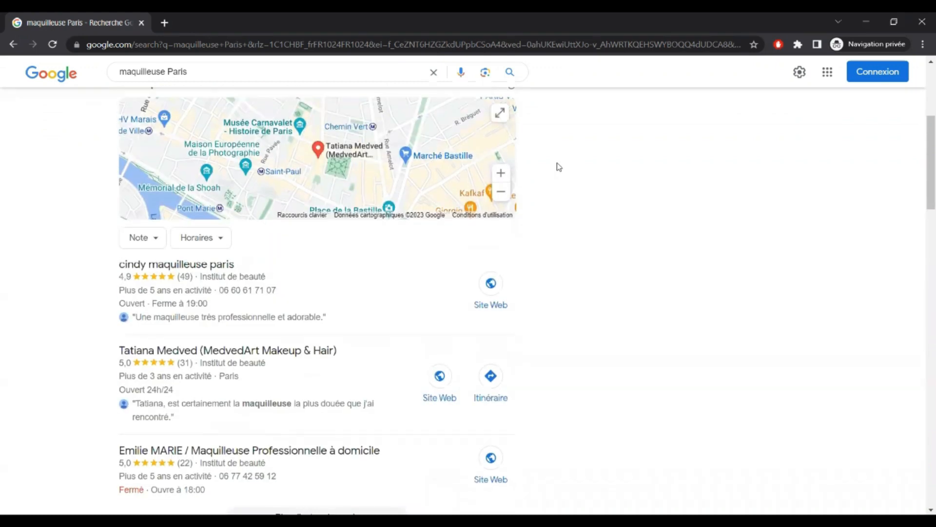